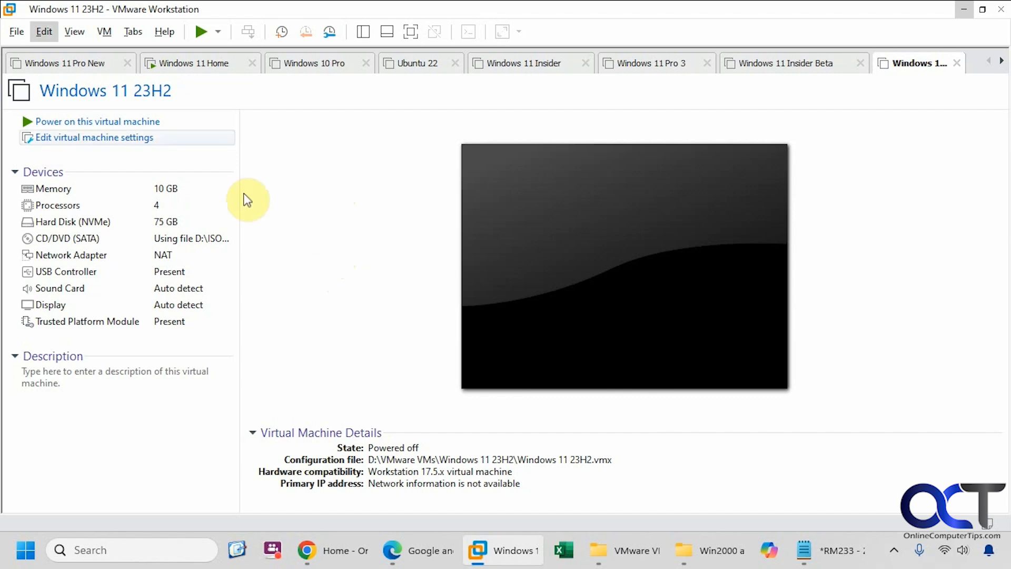
Start a custom virtual machine with Workstation 17.5.x hardware compatibility and the installer image D:\ISO\Windows 2000 Professional.ISO.
{"action": "left_click", "coordinate": [17, 31]}
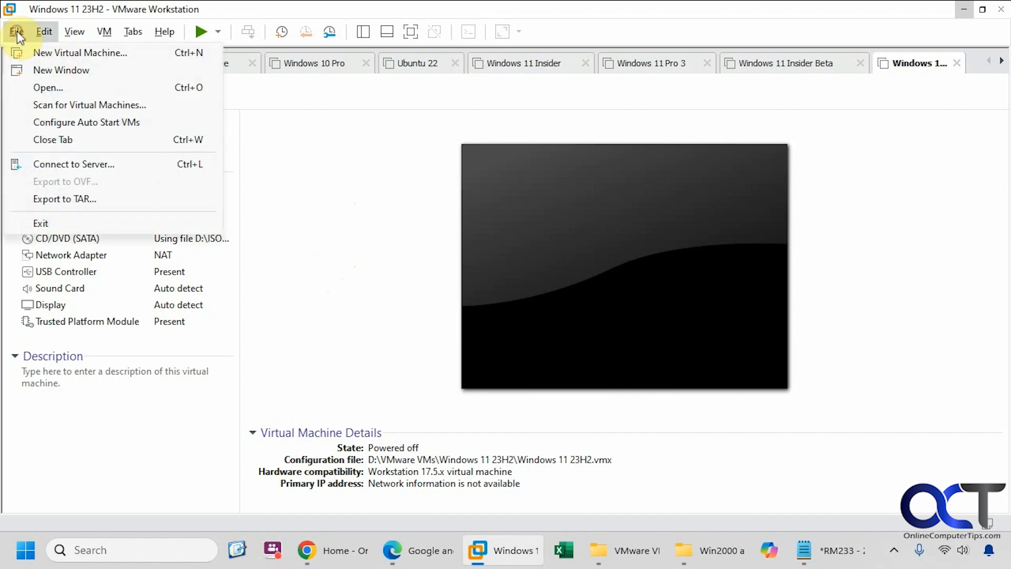
{"action": "left_click", "coordinate": [50, 53]}
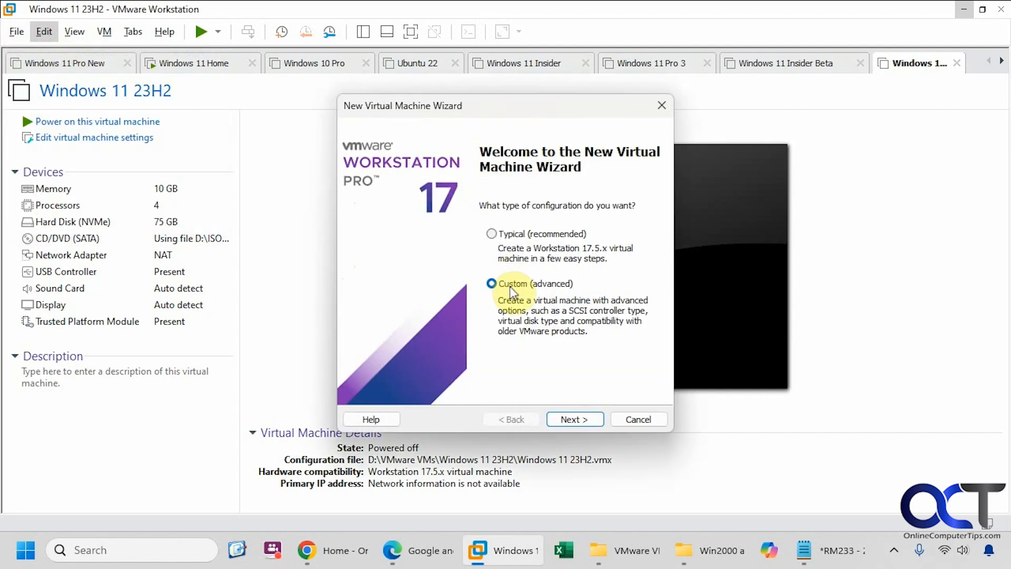
{"action": "left_click", "coordinate": [572, 418]}
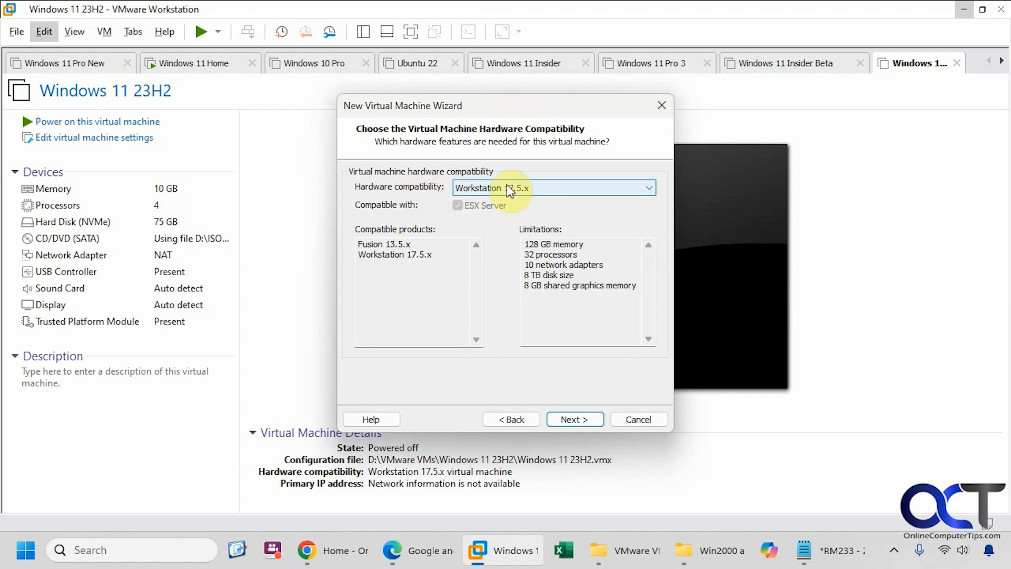
{"action": "left_click", "coordinate": [585, 417]}
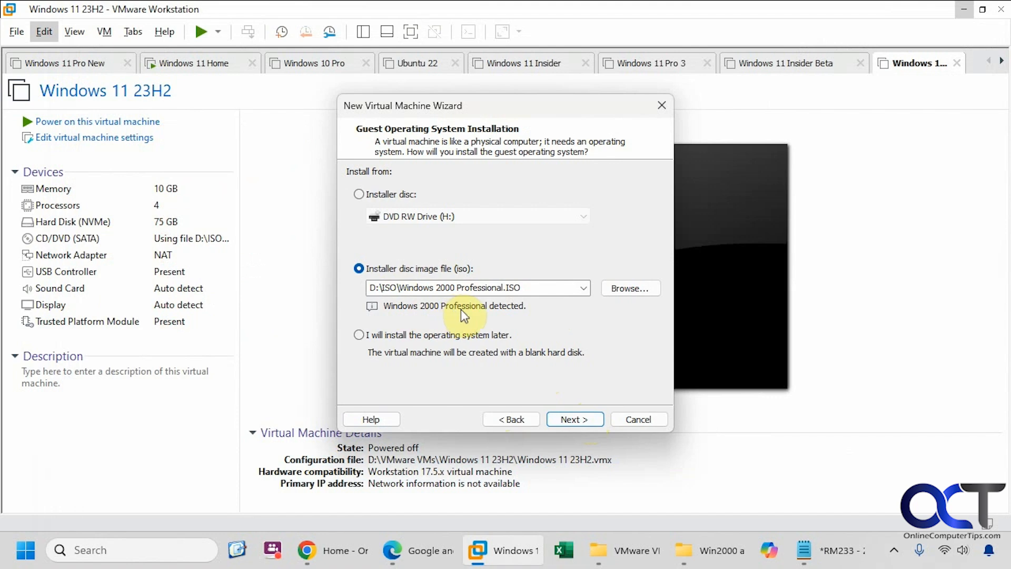
{"action": "left_click", "coordinate": [569, 420]}
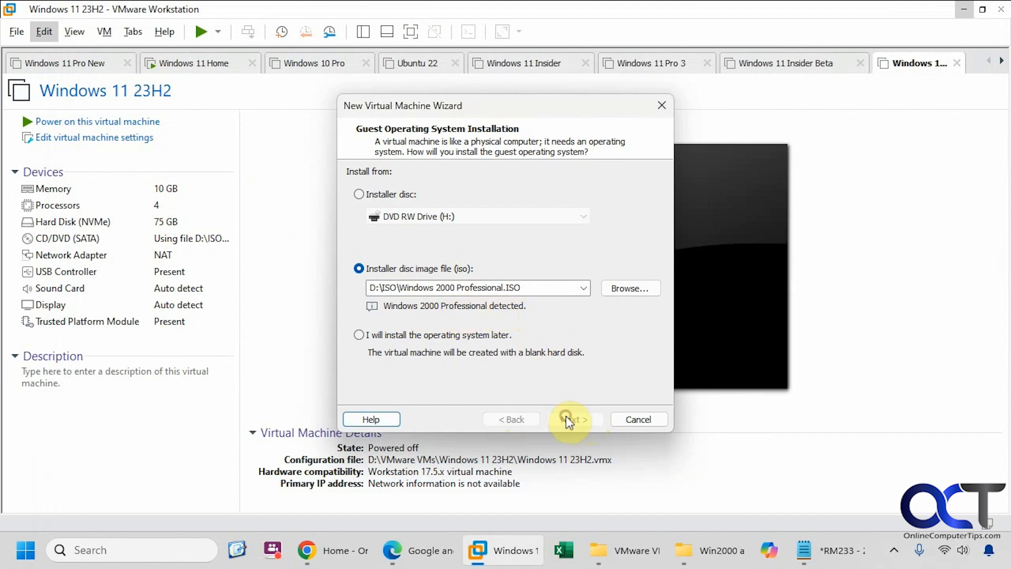
Name the new virtual machine Windows 2000 Pro and accept its storage location under D:\VMware VMs.
{"action": "left_click", "coordinate": [499, 193]}
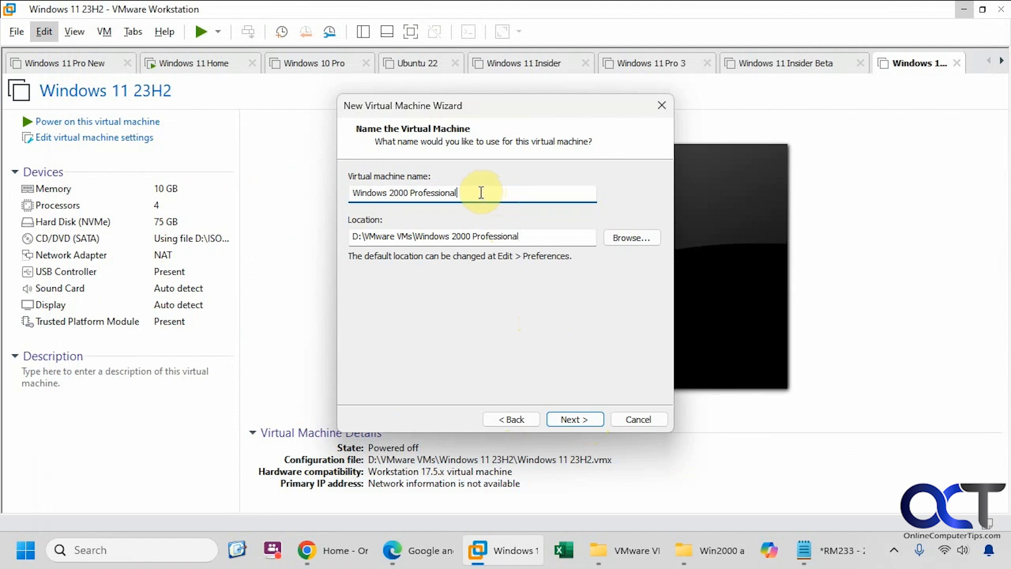
{"action": "left_click_drag", "start_coordinate": [476, 193], "coordinate": [423, 193]}
{"action": "key", "text": "BackSpace"}
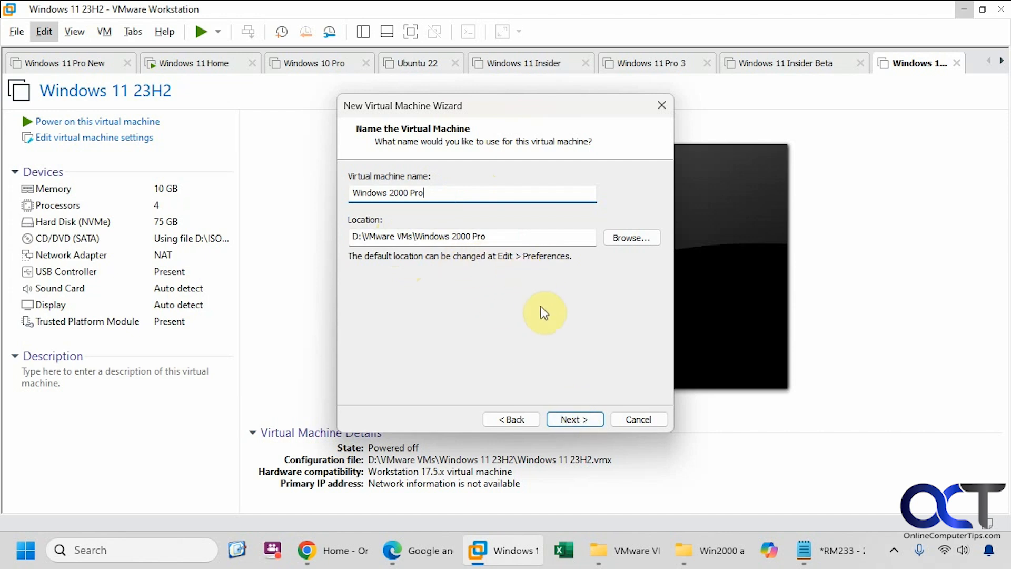
{"action": "left_click", "coordinate": [578, 421]}
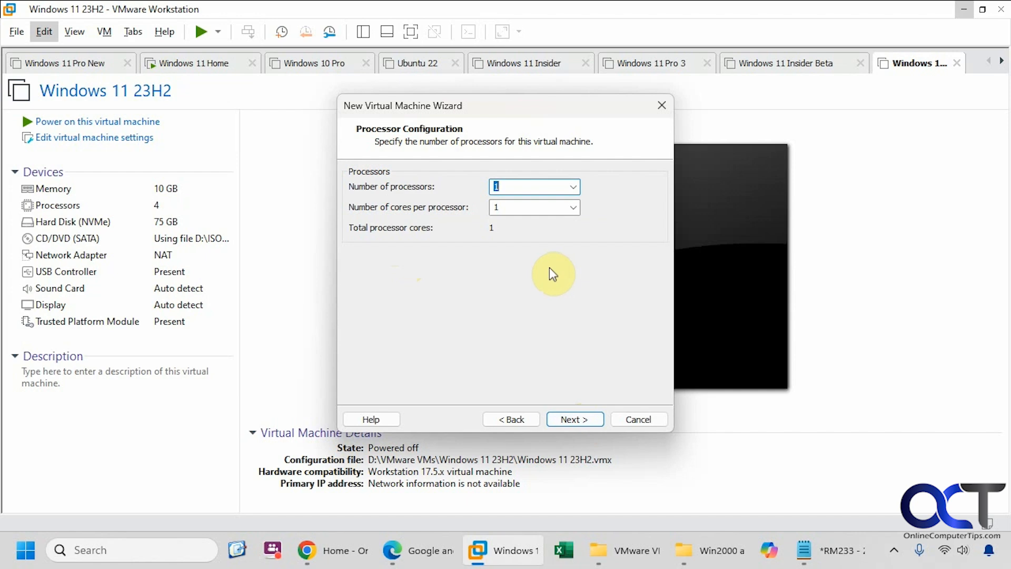
Give the virtual machine one single-core processor and 2048 MB of memory.
{"action": "left_click", "coordinate": [574, 414]}
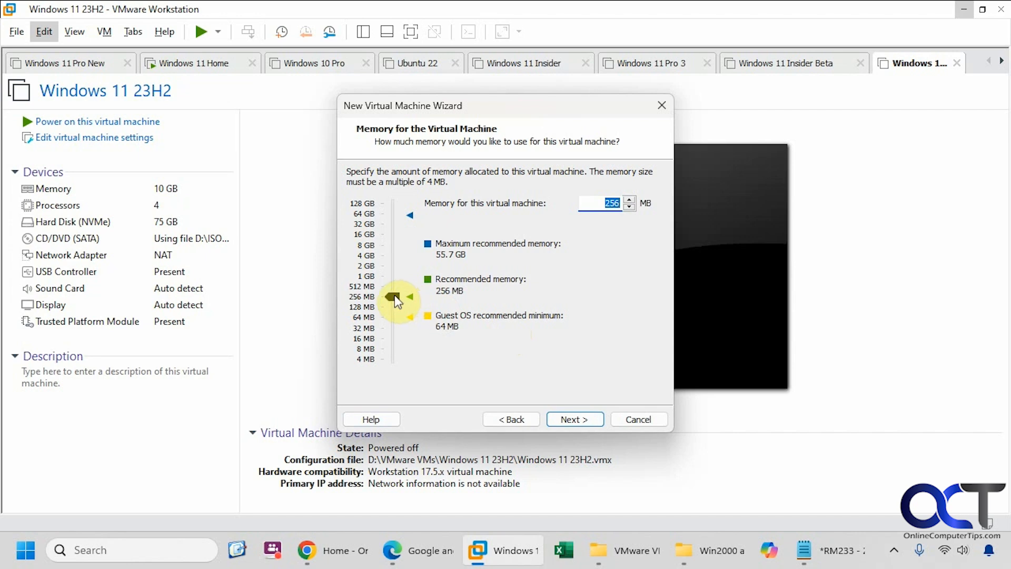
{"action": "left_click_drag", "start_coordinate": [396, 300], "coordinate": [394, 264]}
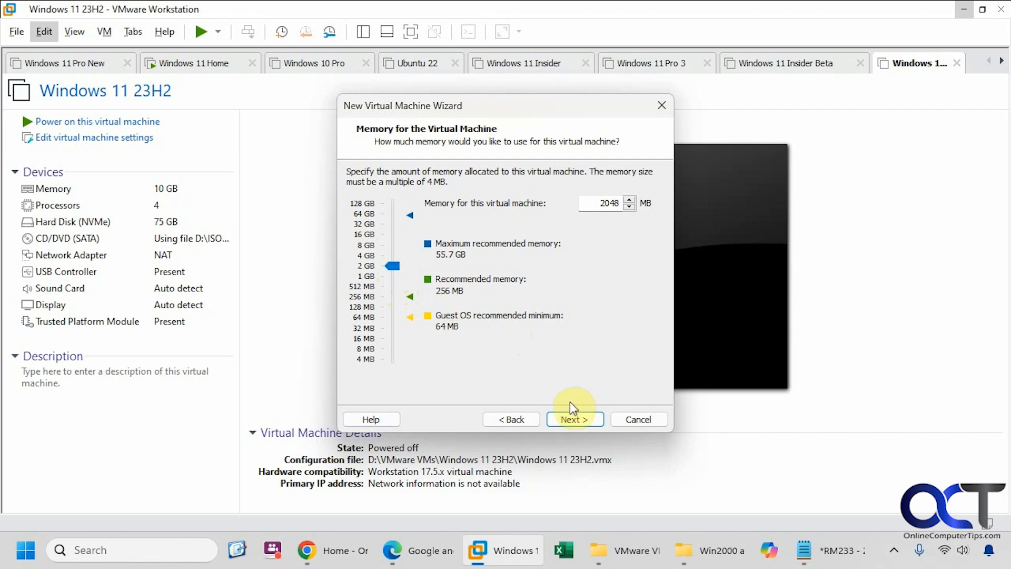
{"action": "left_click", "coordinate": [568, 418]}
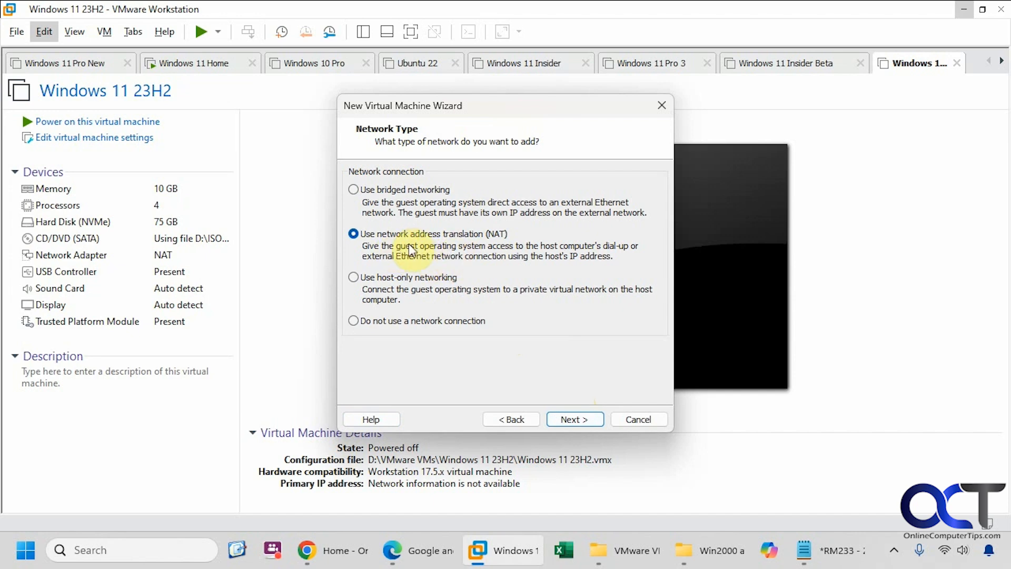
Accept NAT networking and a SCSI virtual disk type with the BusLogic controller.
{"action": "left_click", "coordinate": [570, 416]}
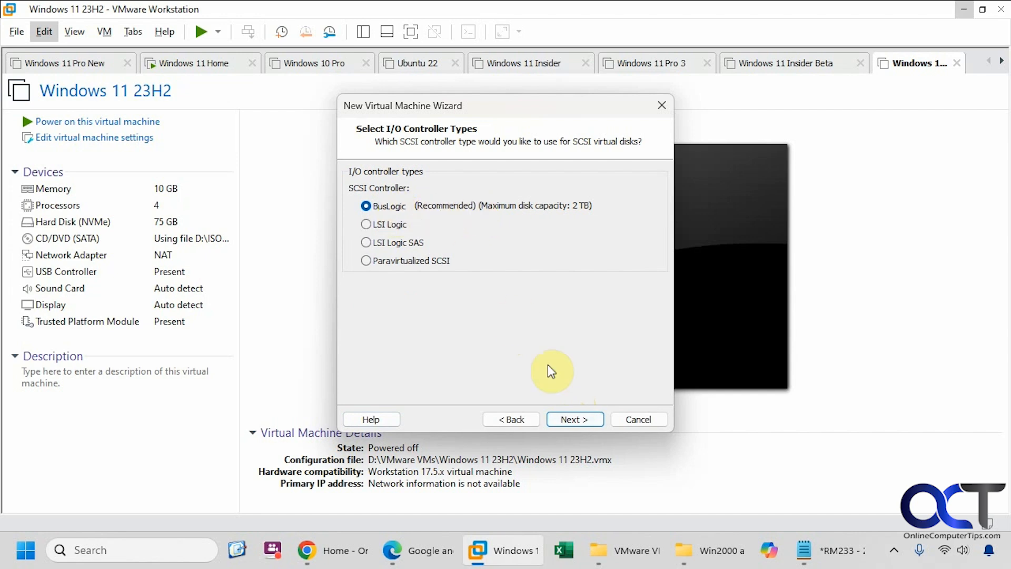
{"action": "left_click", "coordinate": [575, 419]}
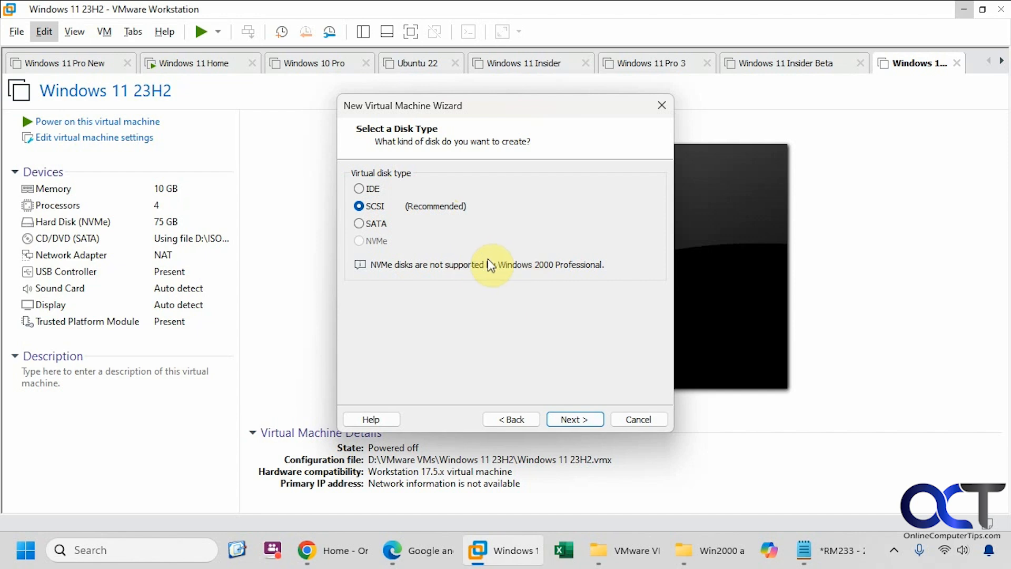
{"action": "left_click", "coordinate": [575, 417]}
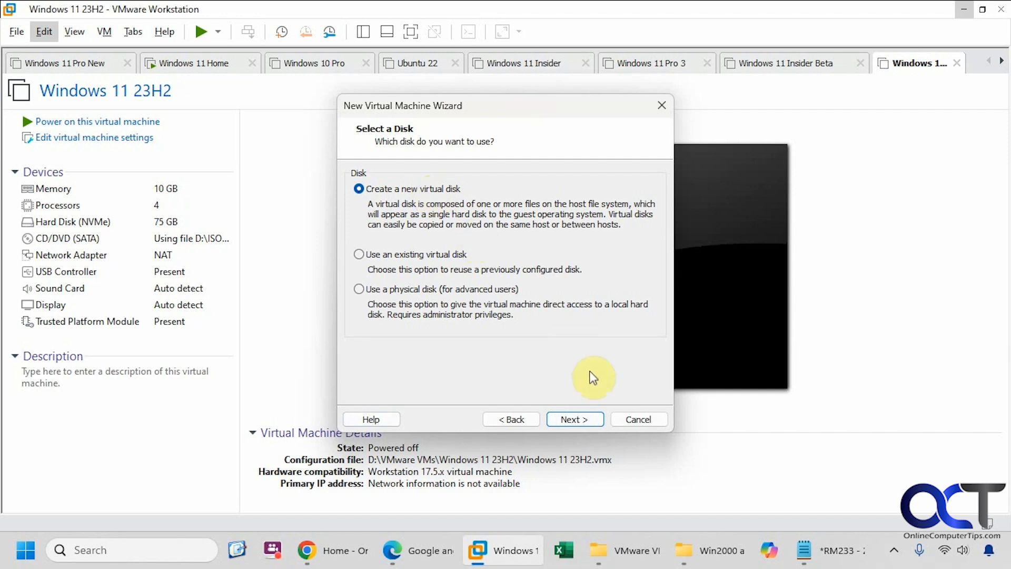
Create a new 20 GB virtual disk stored as a single file named Windows 2000 Pro.vmdk.
{"action": "left_click", "coordinate": [576, 419]}
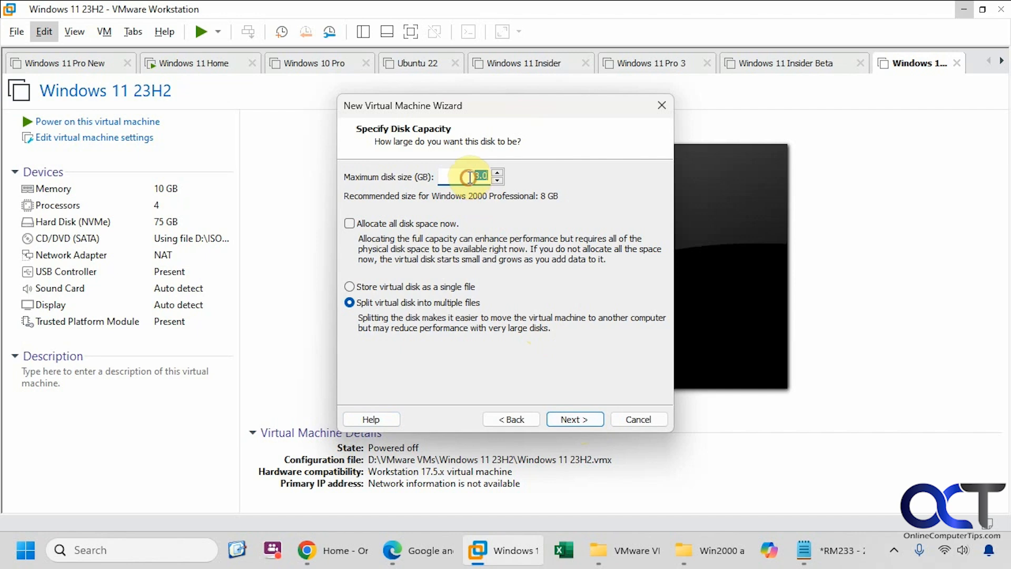
{"action": "type", "text": "20"}
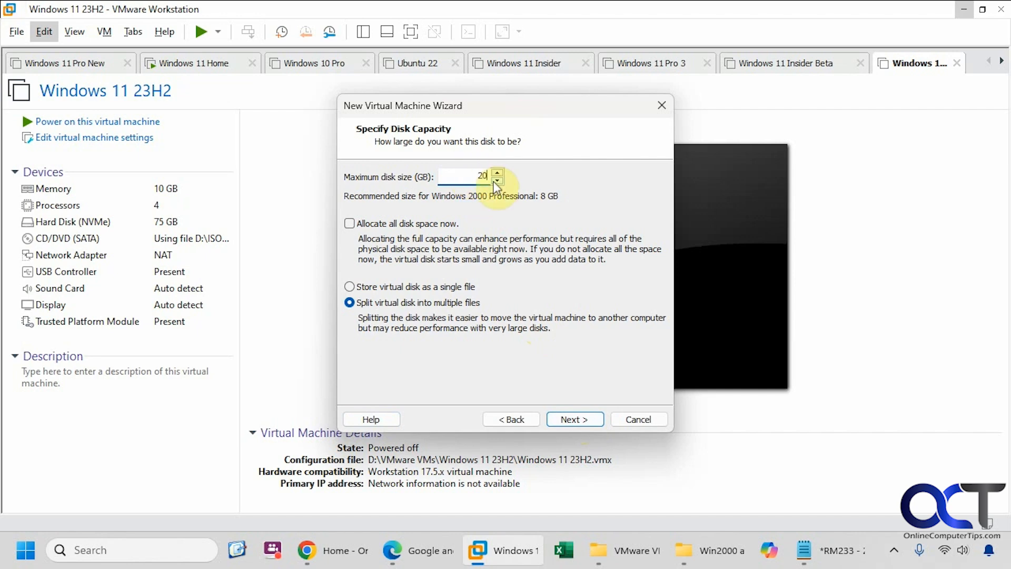
{"action": "left_click", "coordinate": [426, 286]}
{"action": "left_click", "coordinate": [572, 419]}
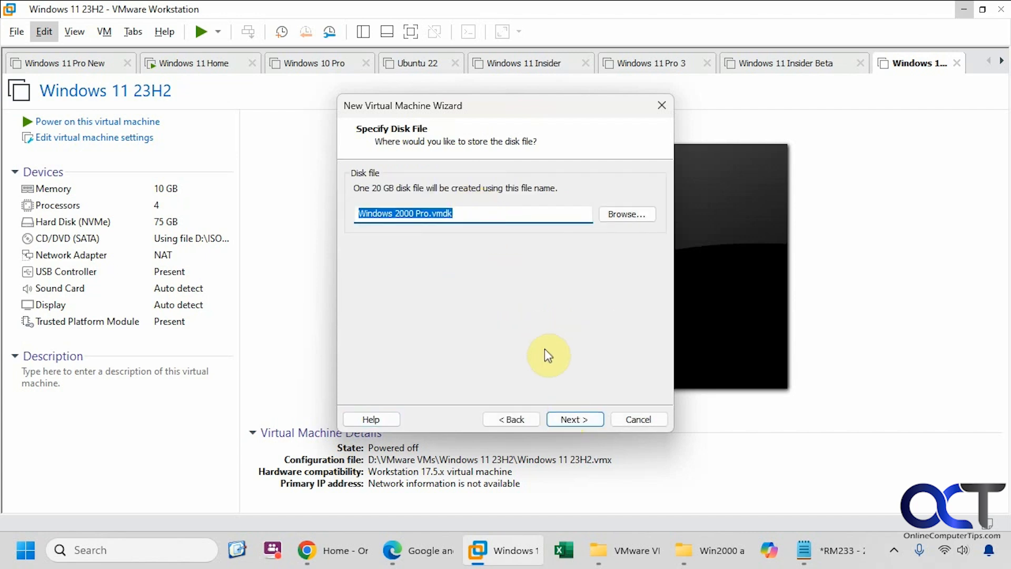
{"action": "left_click", "coordinate": [579, 416]}
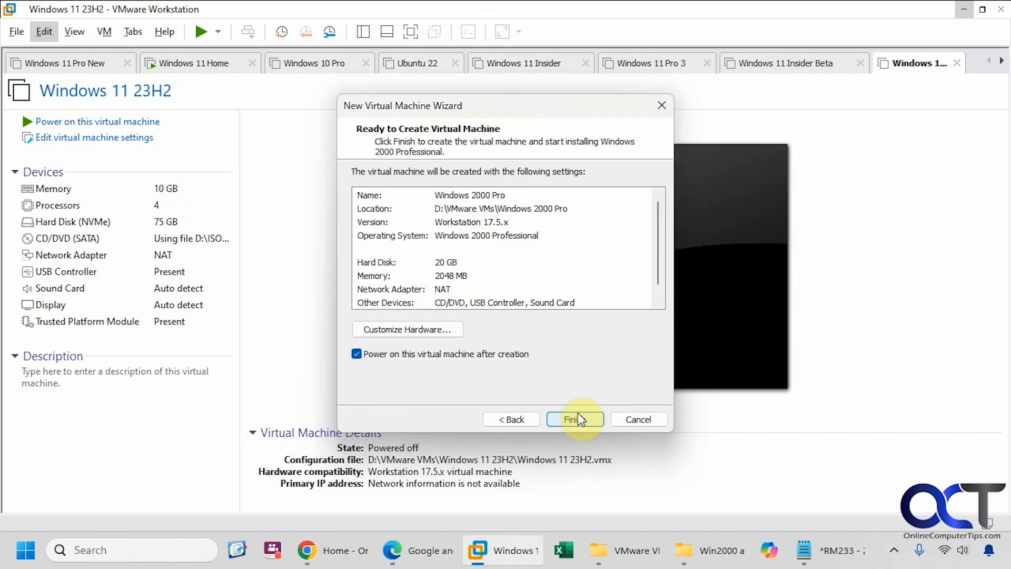
Review the virtual machine's hardware list, and finish creating it with power-on after creation enabled.
{"action": "left_click", "coordinate": [450, 330]}
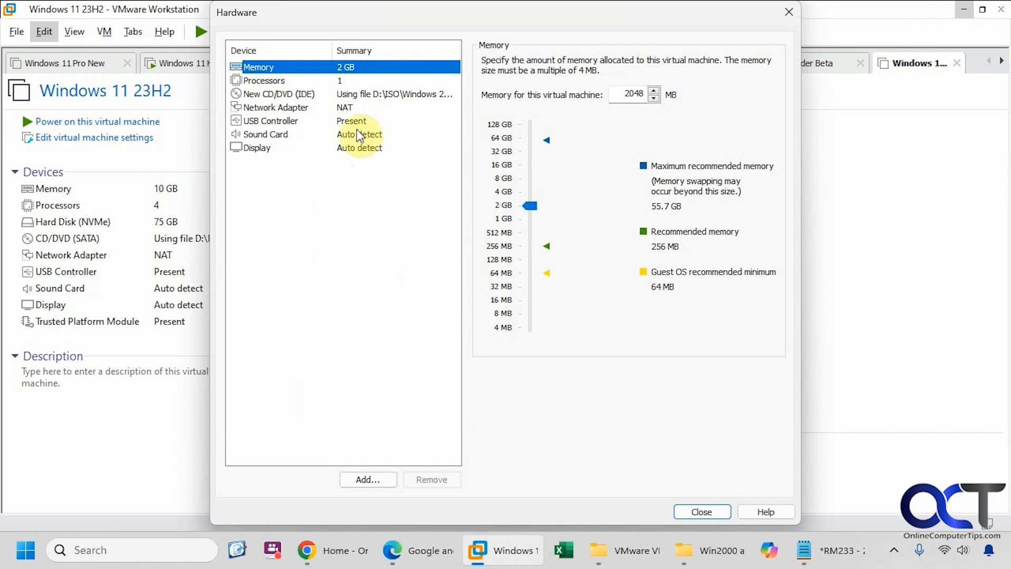
{"action": "left_click", "coordinate": [704, 508]}
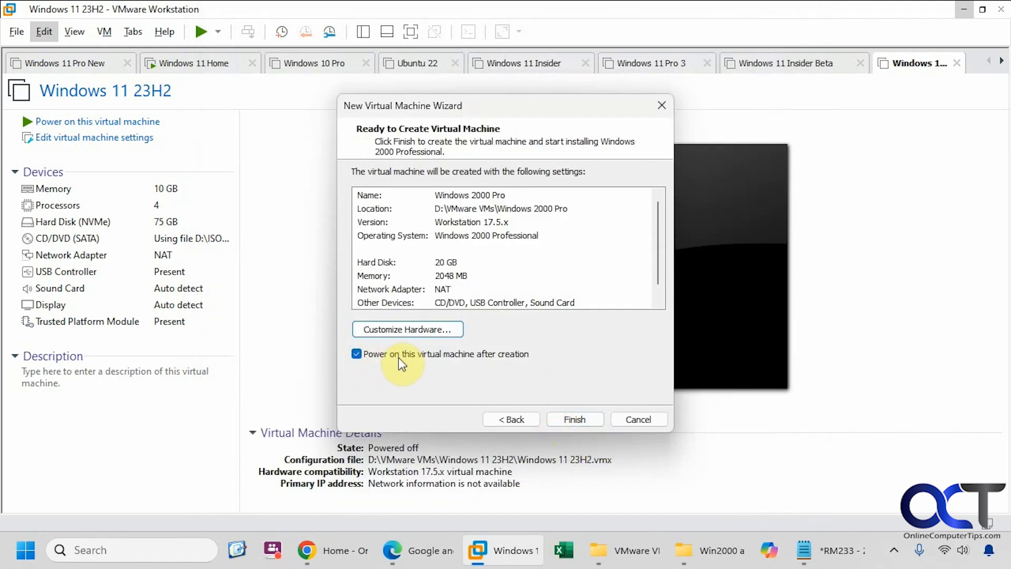
{"action": "left_click", "coordinate": [568, 419]}
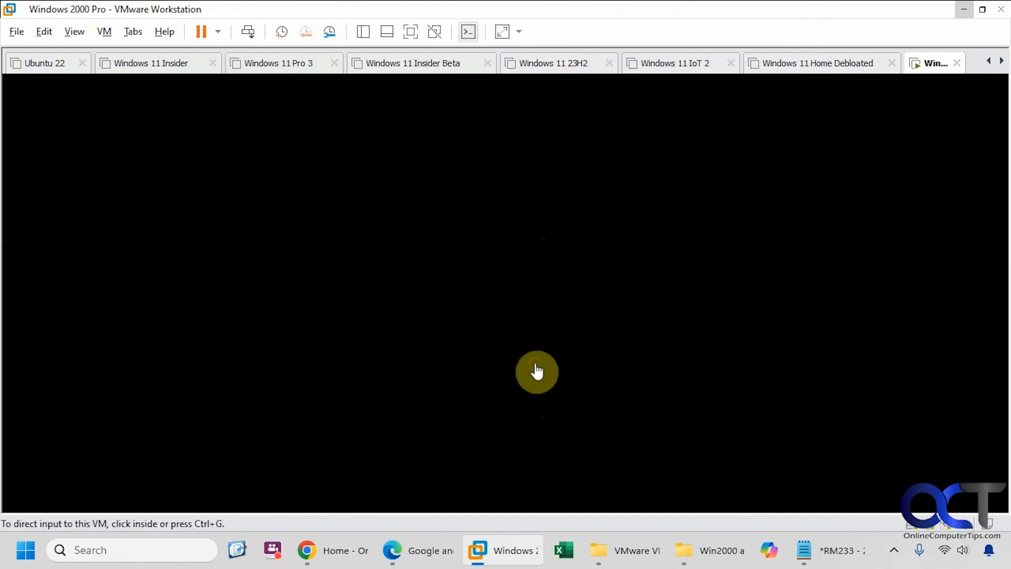
Begin setting up Windows 2000 in the virtual machine and agree to the licensing agreement.
{"action": "left_click", "coordinate": [520, 326]}
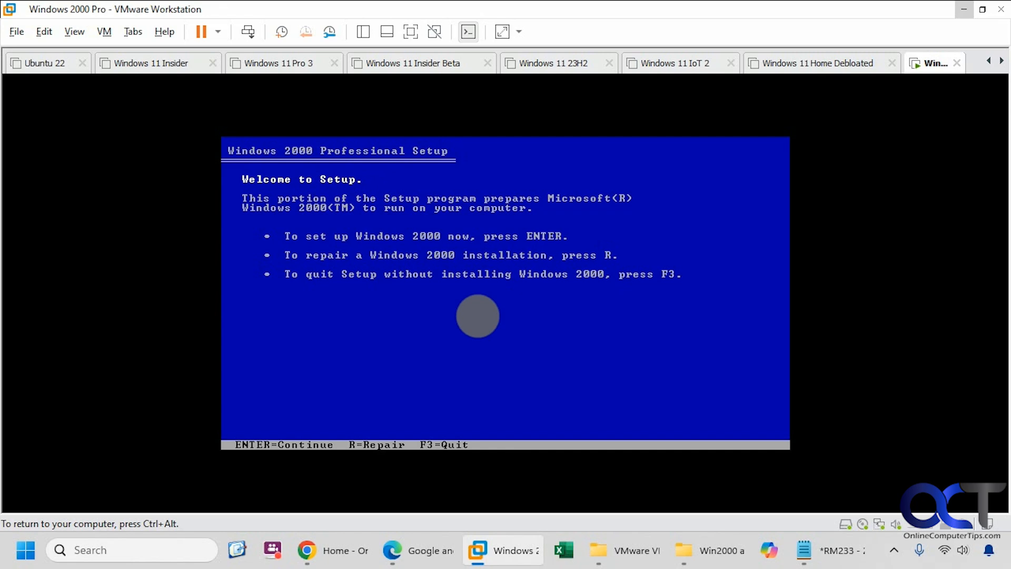
{"action": "key", "text": "Return"}
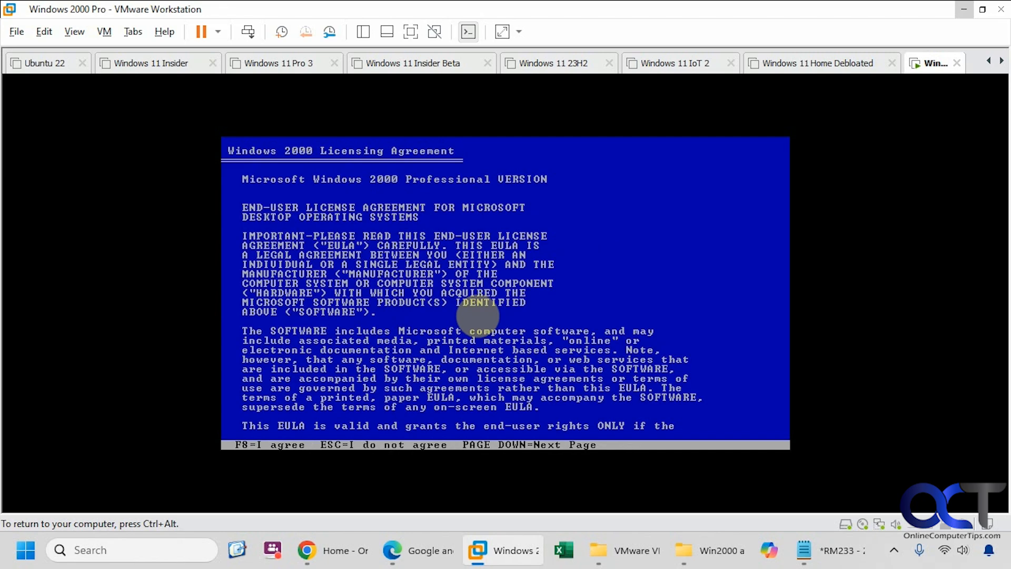
{"action": "key", "text": "F8"}
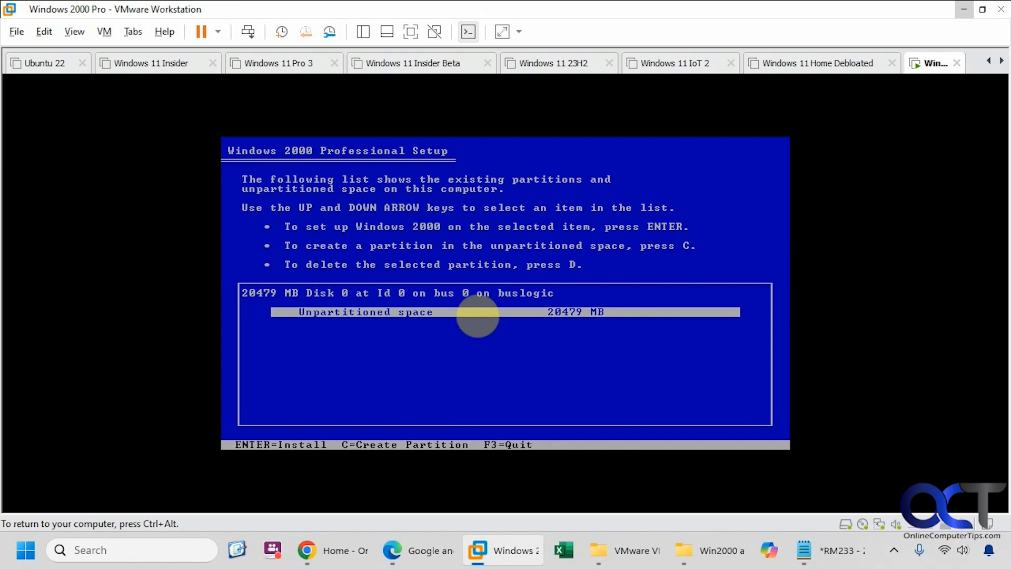
Install Windows 2000 on the unpartitioned space, formatted with the NTFS file system, and restart the virtual machine.
{"action": "key", "text": "Return"}
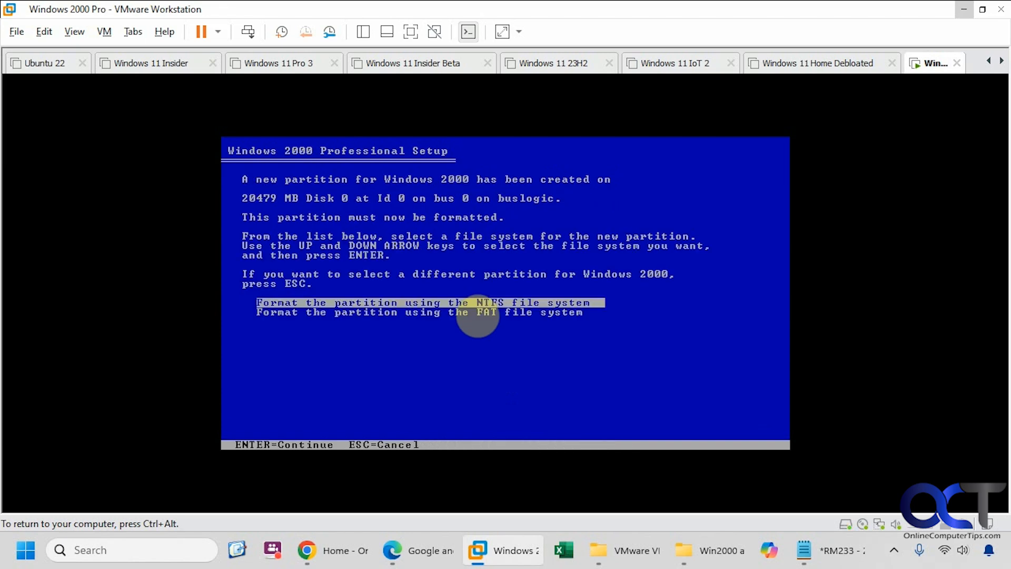
{"action": "key", "text": "Return"}
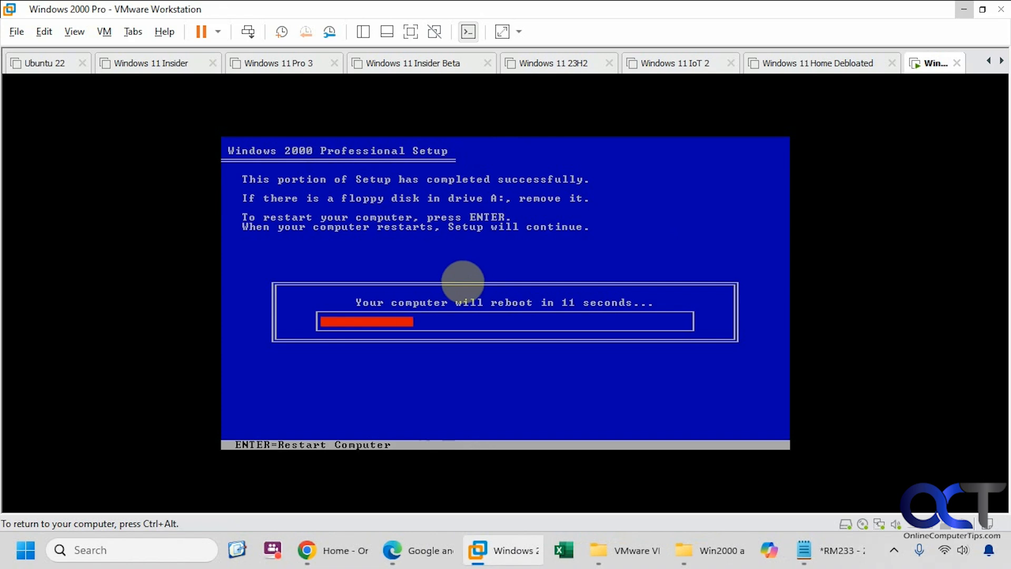
{"action": "key", "text": "Return"}
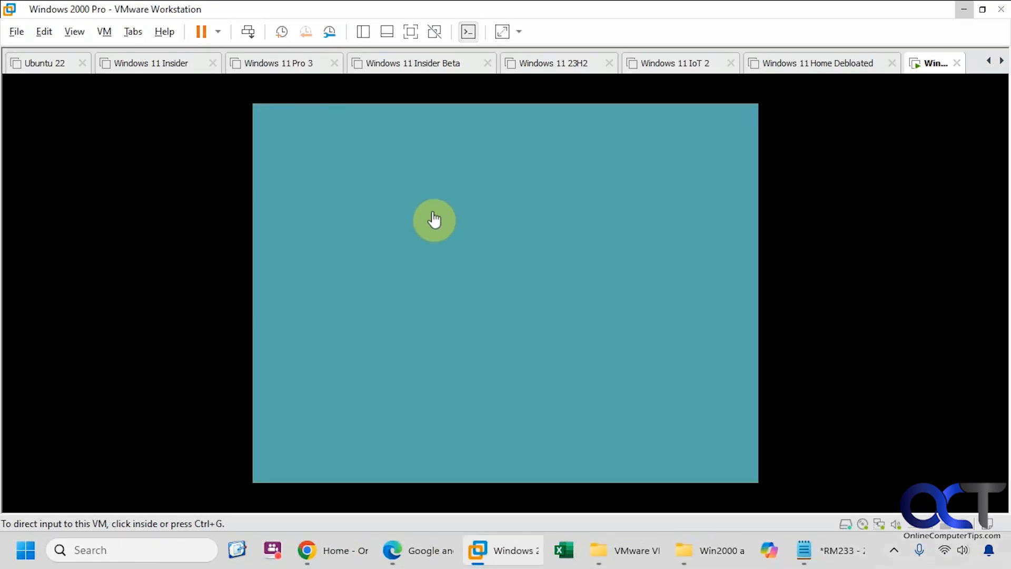
Continue the graphical setup and accept the English (United States) regional settings with the US keyboard layout.
{"action": "left_click", "coordinate": [445, 224]}
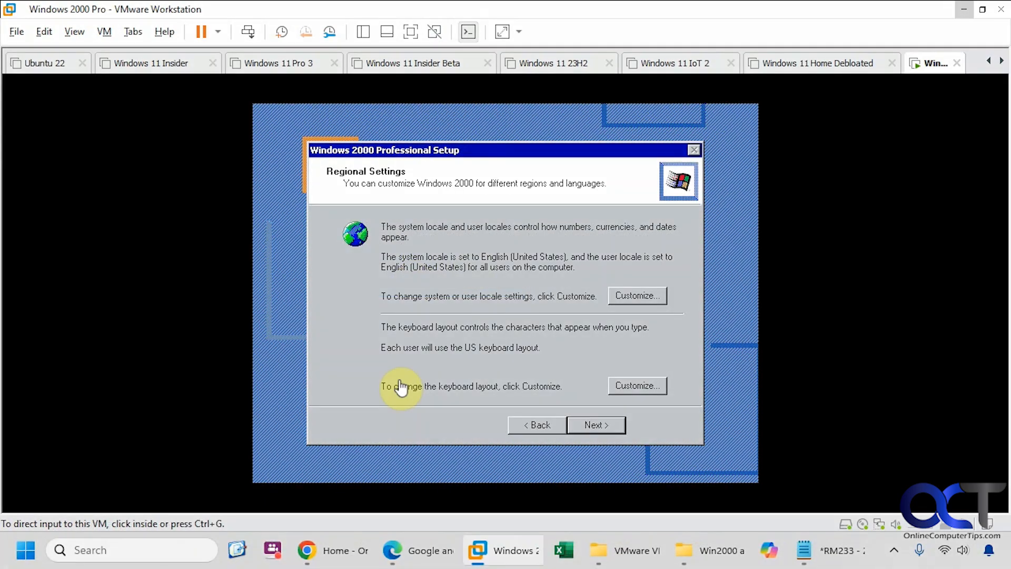
{"action": "left_click", "coordinate": [421, 387]}
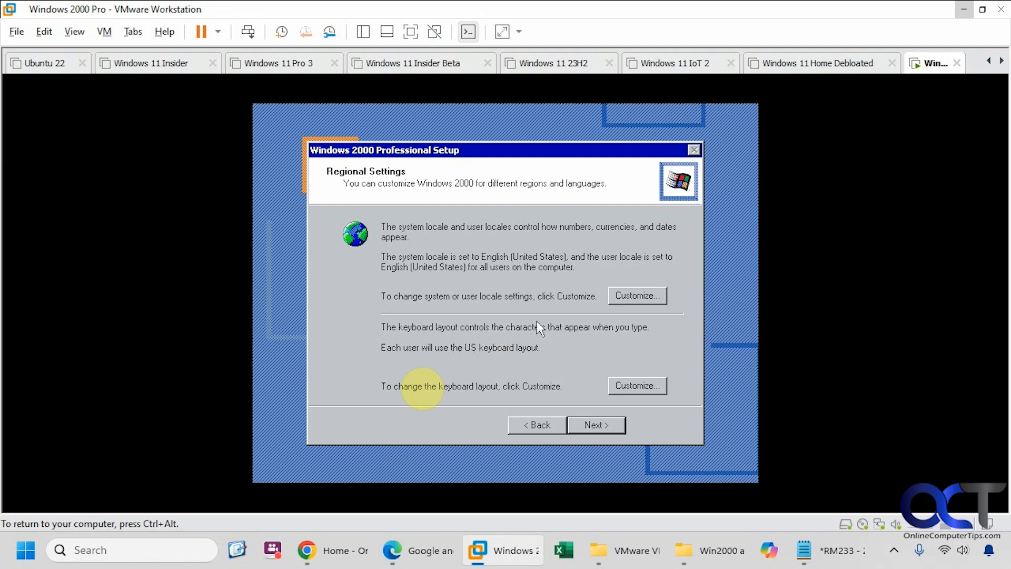
{"action": "left_click", "coordinate": [588, 425]}
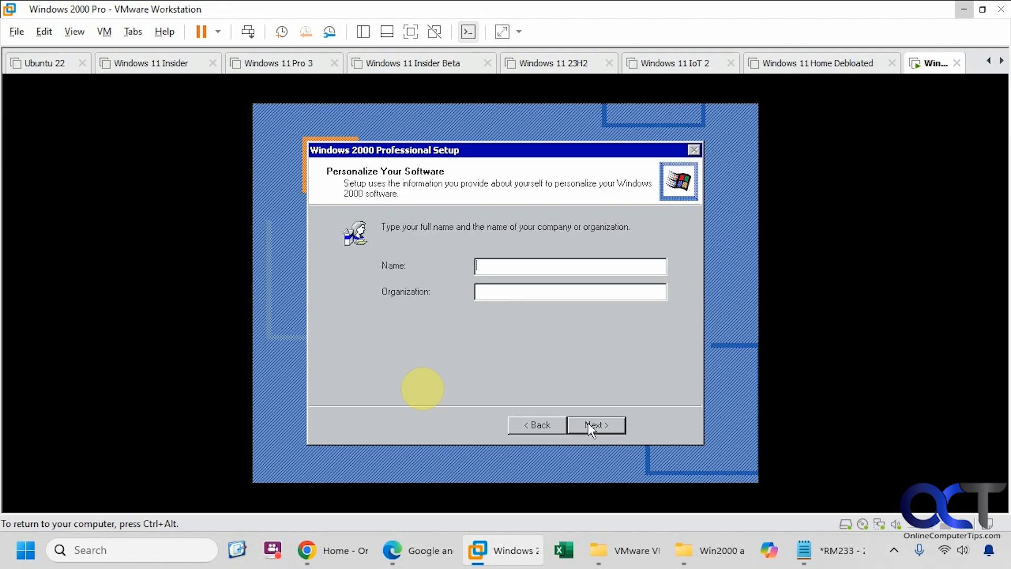
Enter the owner's name without an organization, and fill in the Windows 2000 product key.
{"action": "type", "text": "Bob"}
{"action": "left_click", "coordinate": [585, 424]}
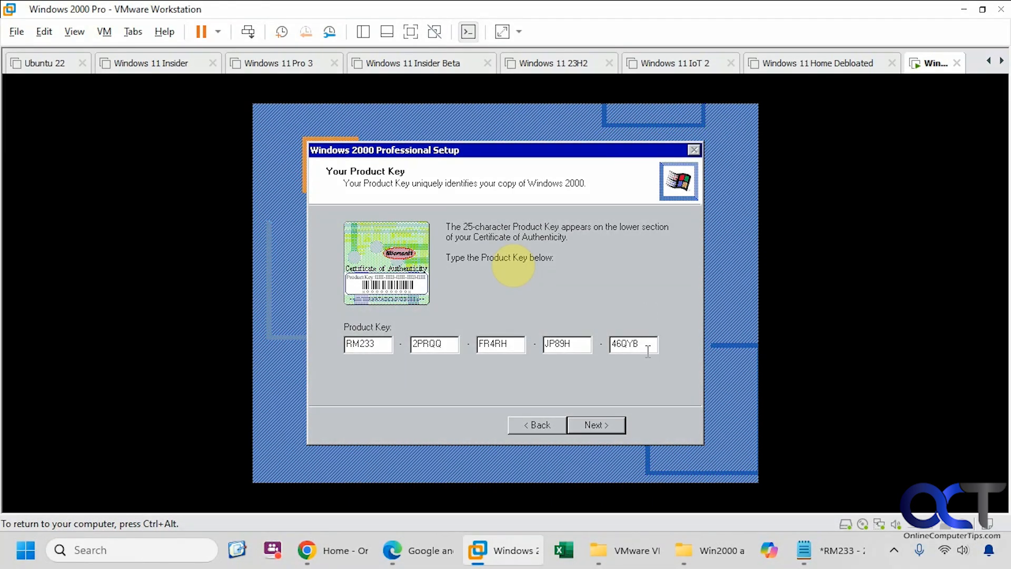
{"action": "left_click", "coordinate": [608, 426]}
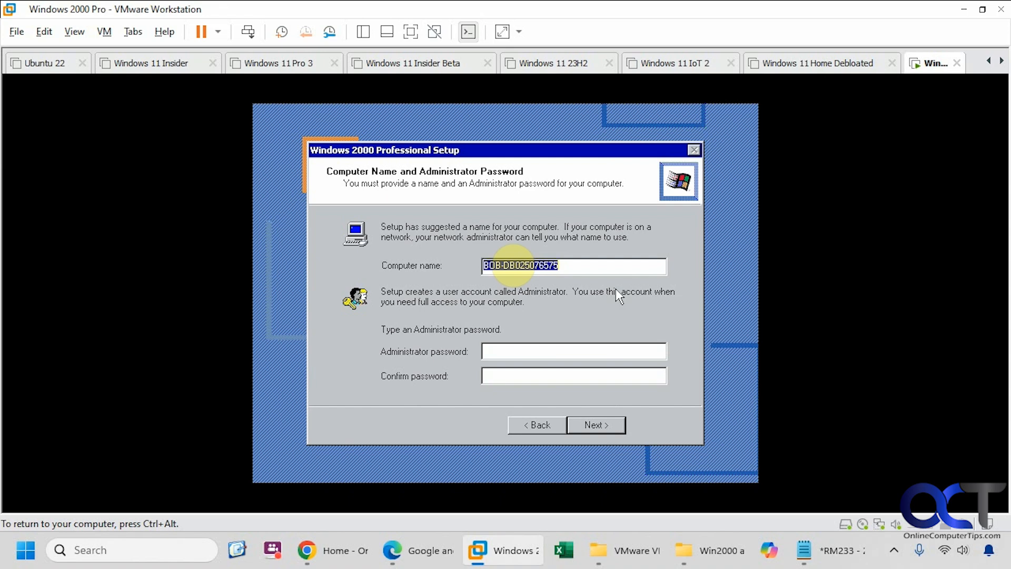
Set the computer name to WIN2000, and enter and confirm the Administrator password.
{"action": "type", "text": "WIN2000"}
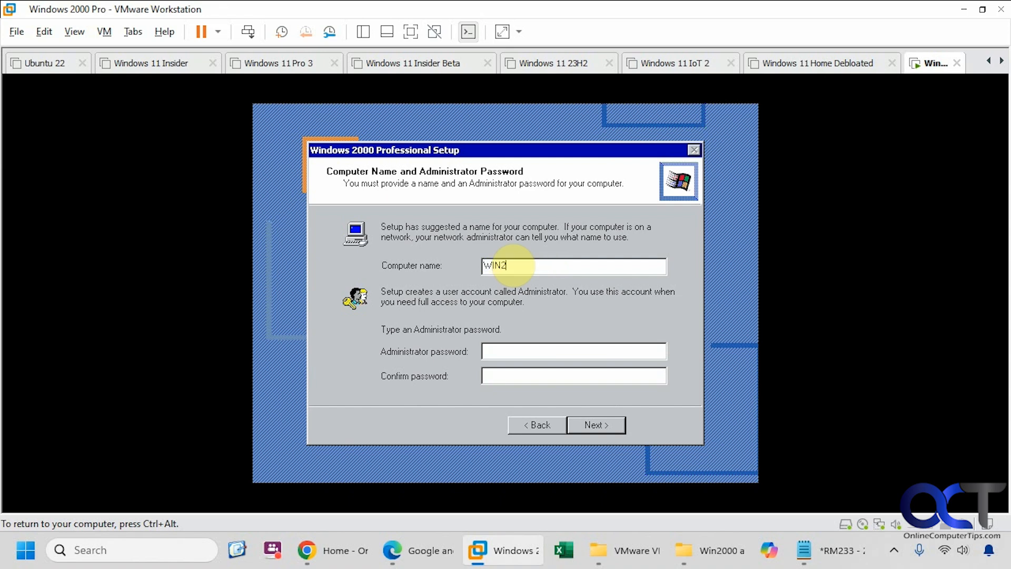
{"action": "left_click", "coordinate": [530, 352]}
{"action": "type", "text": "********"}
{"action": "key", "text": "Tab"}
{"action": "type", "text": "********"}
{"action": "left_click", "coordinate": [585, 422]}
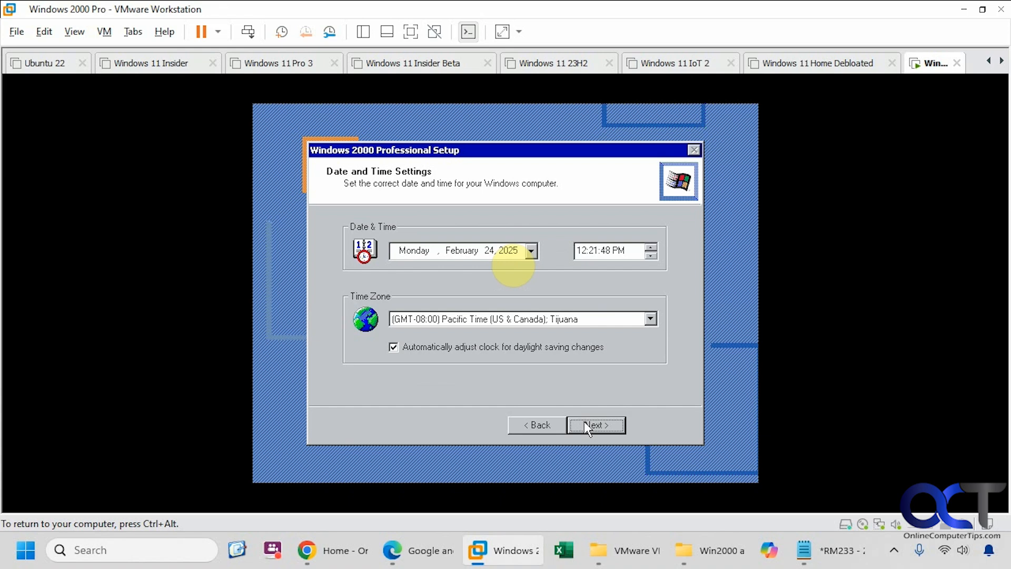
Accept the date and time settings with the Pacific Time (US & Canada) zone and automatic daylight saving adjustment.
{"action": "left_click", "coordinate": [585, 423]}
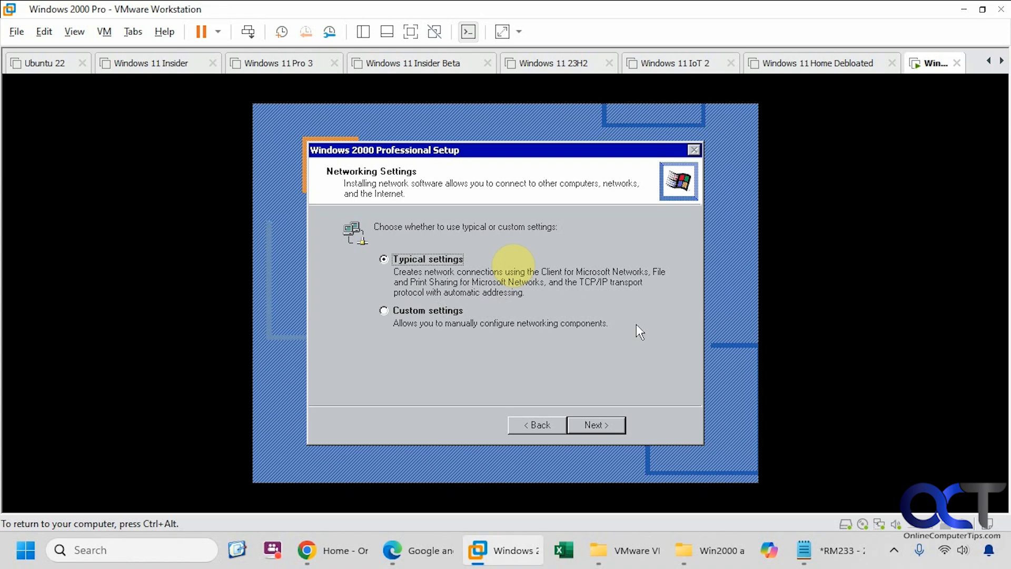
Accept the typical networking settings and keep the computer outside a domain, in the workgroup WORKGROUP.
{"action": "left_click", "coordinate": [605, 427]}
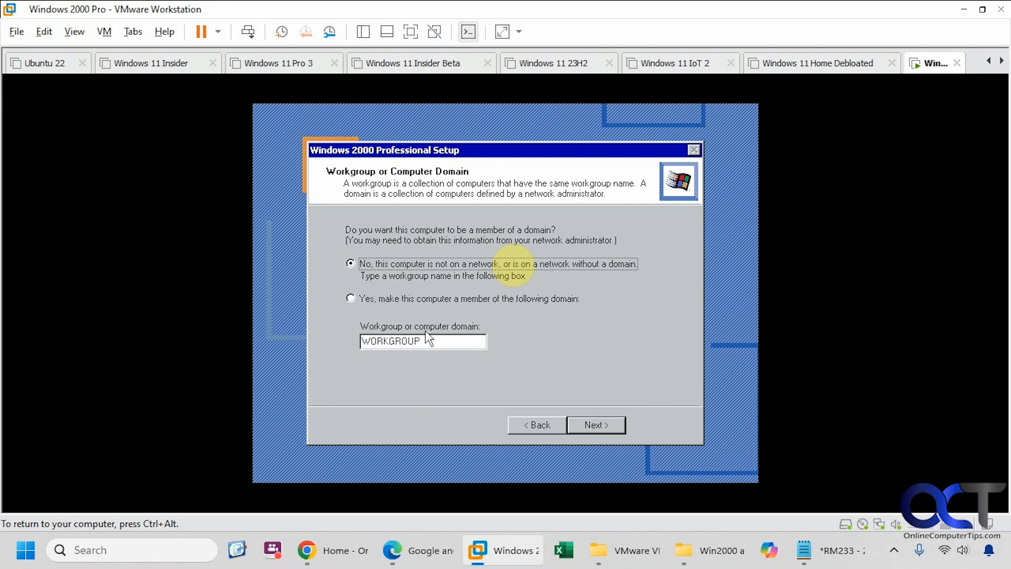
{"action": "left_click", "coordinate": [596, 424]}
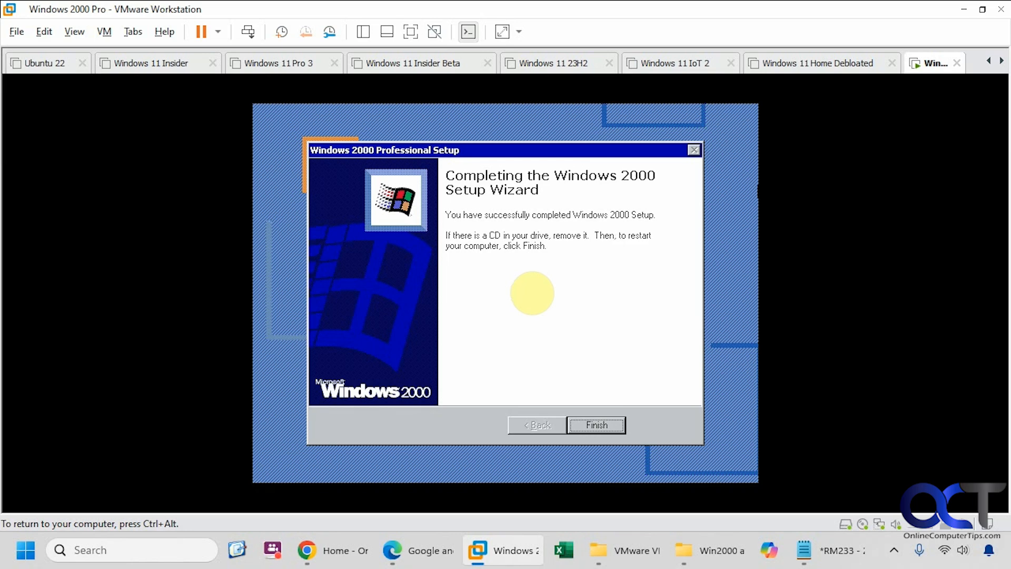
Switch the virtual machine's CD/DVD drive from the ISO image to the auto-detected physical drive.
{"action": "key", "text": "ctrl+alt"}
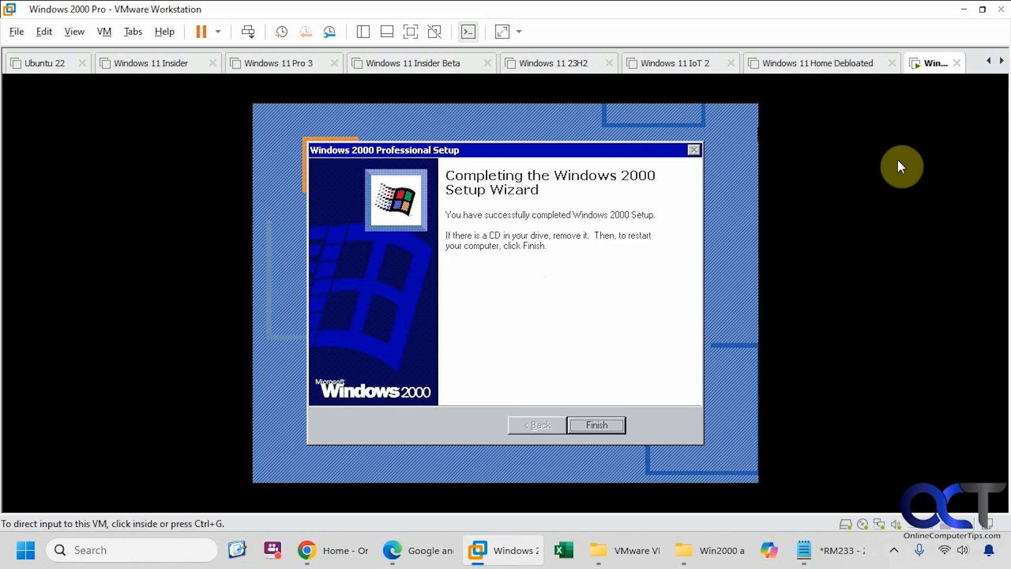
{"action": "right_click", "coordinate": [923, 71]}
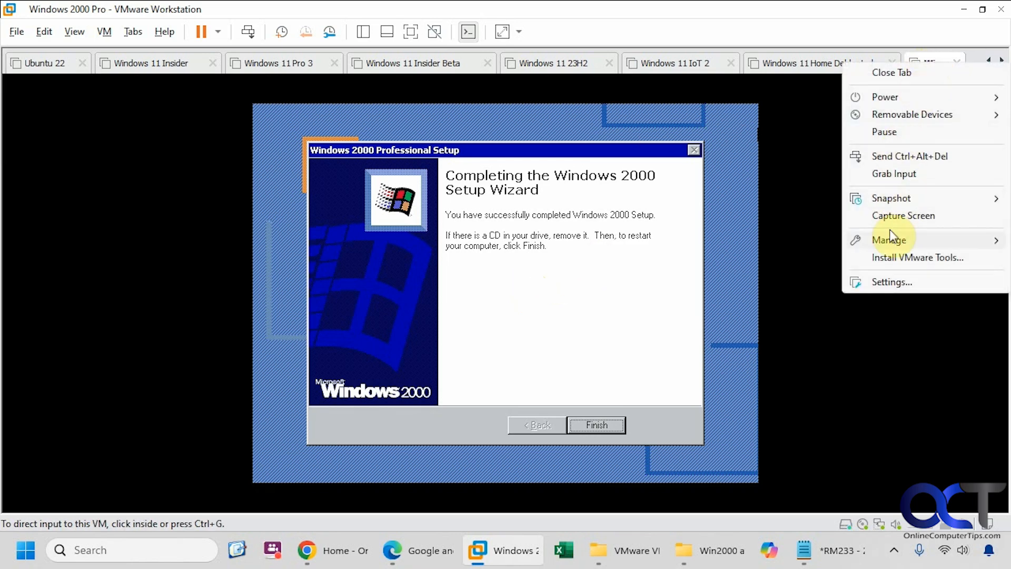
{"action": "left_click", "coordinate": [891, 280]}
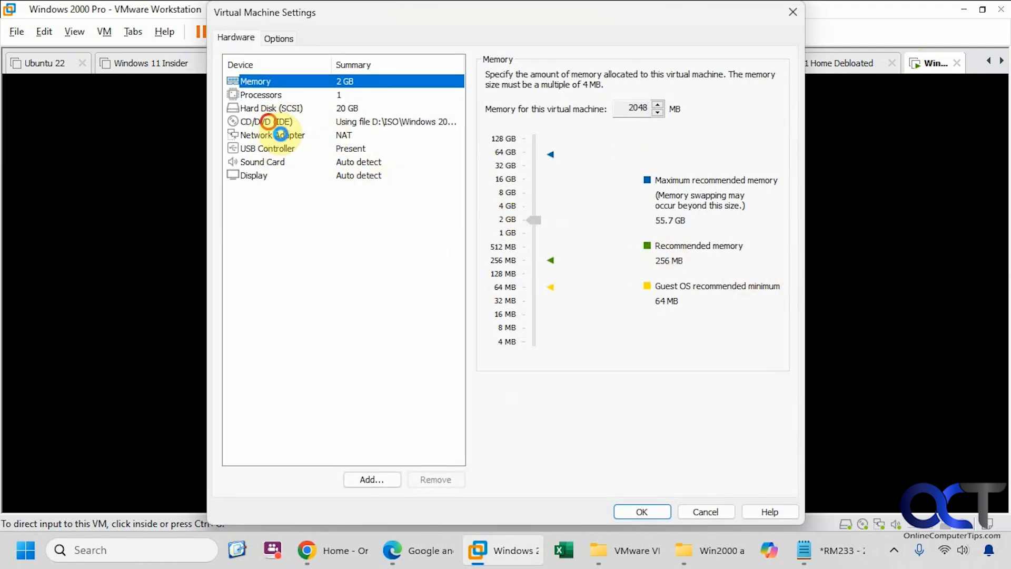
{"action": "left_click", "coordinate": [269, 121]}
{"action": "left_click", "coordinate": [542, 134]}
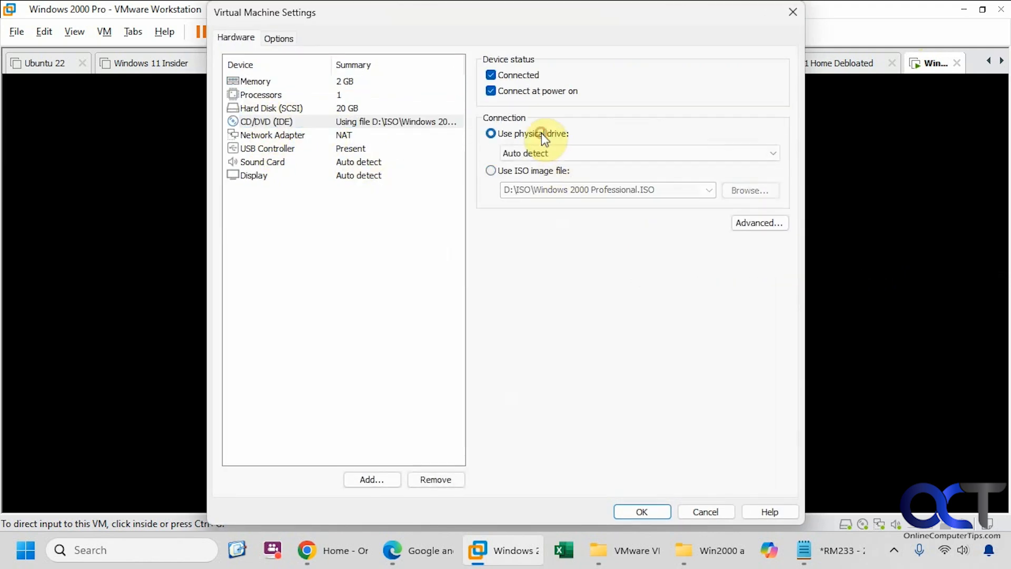
{"action": "left_click", "coordinate": [639, 509]}
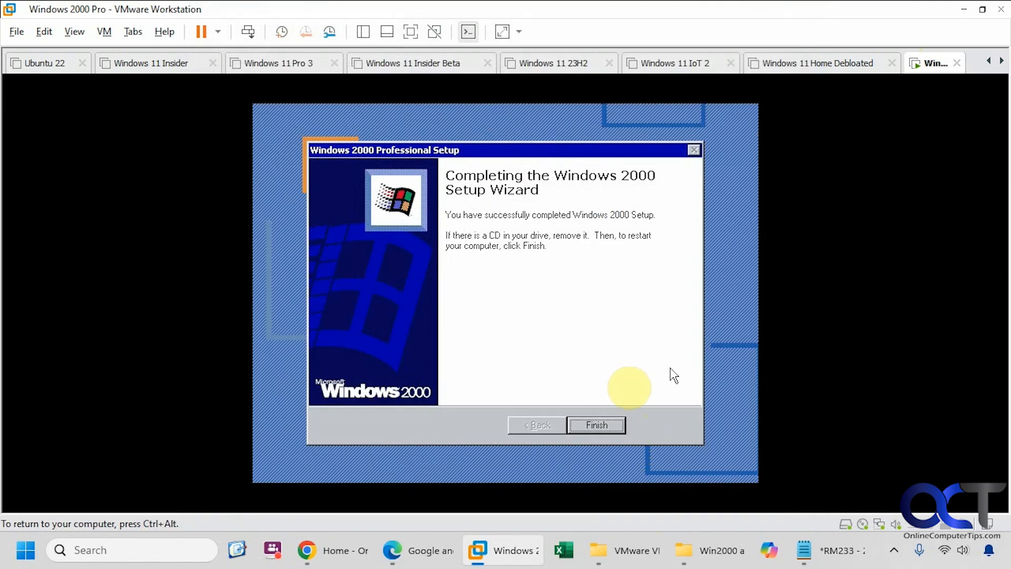
Finish Windows setup with a restart, and in the Network Identification Wizard configure automatic logon for the preselected user, entering and confirming the account password.
{"action": "left_click", "coordinate": [601, 422]}
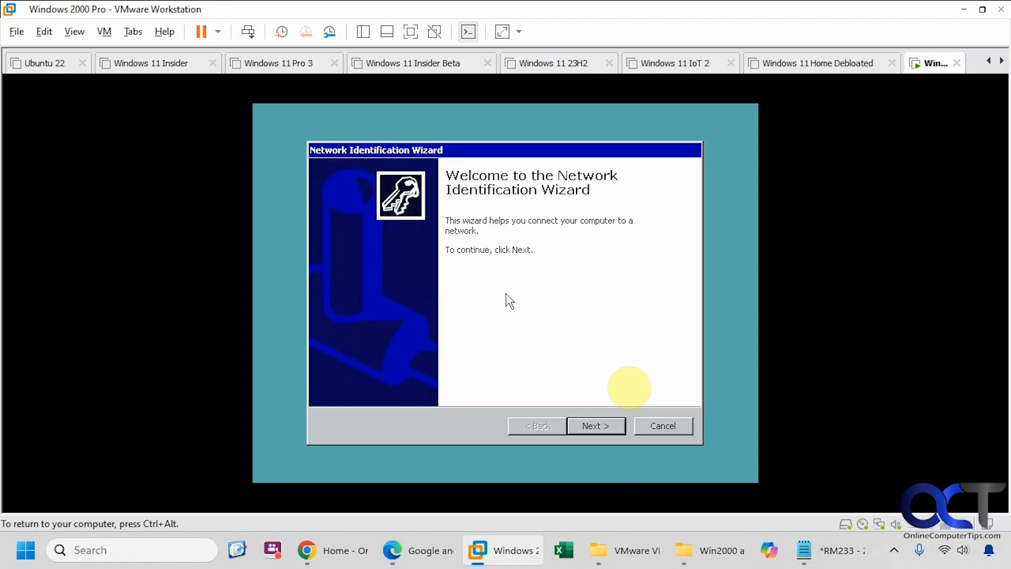
{"action": "left_click", "coordinate": [590, 425]}
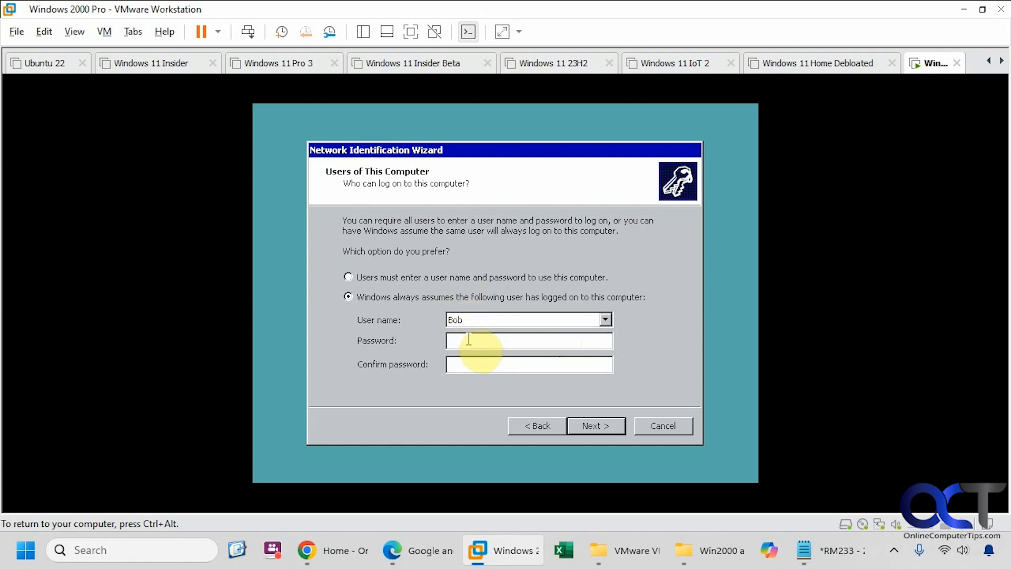
{"action": "type", "text": "***************"}
{"action": "left_click", "coordinate": [597, 426]}
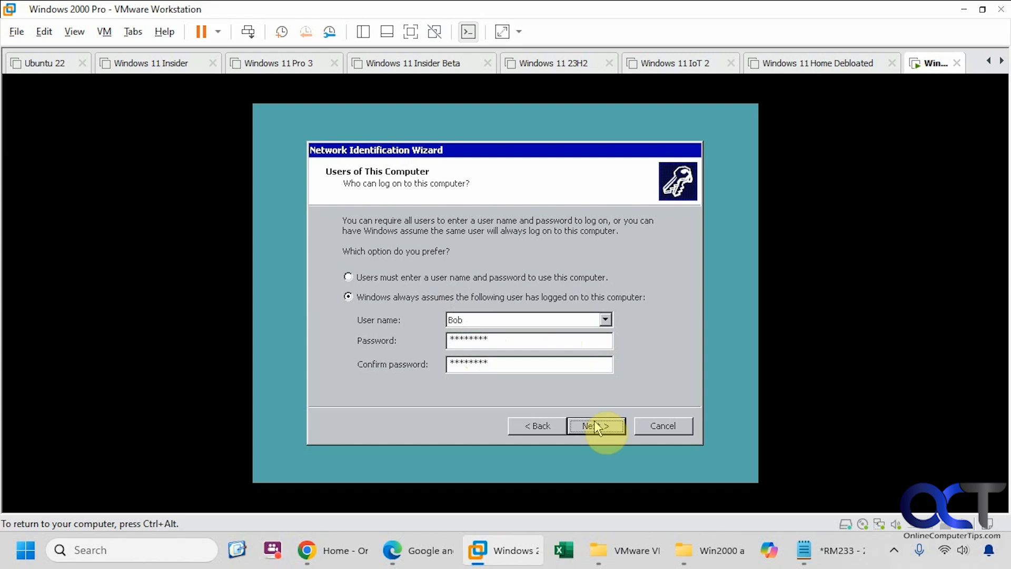
{"action": "left_click", "coordinate": [596, 426]}
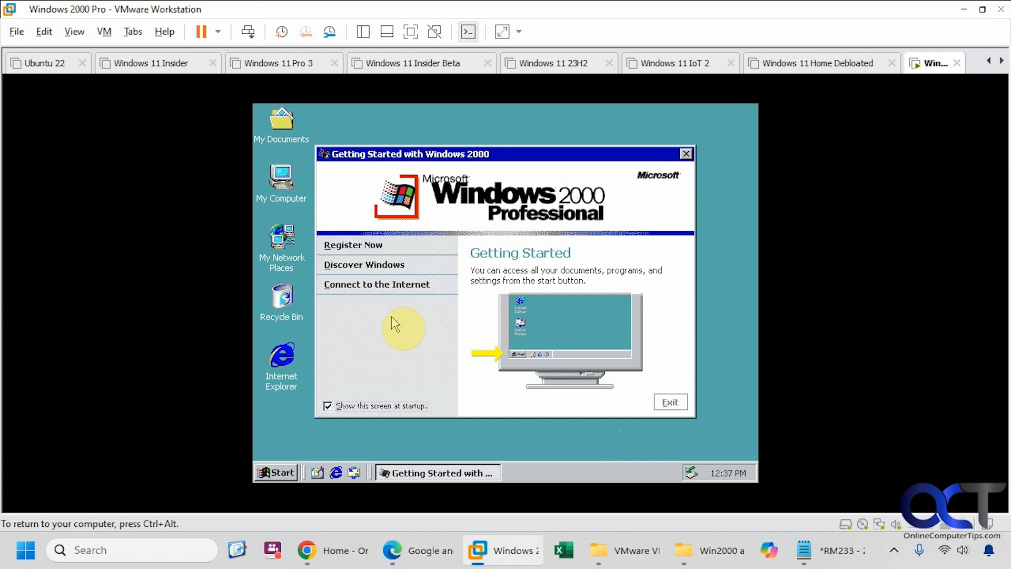
Stop the Getting Started with Windows 2000 screen from showing at startup and exit it.
{"action": "left_click", "coordinate": [400, 405]}
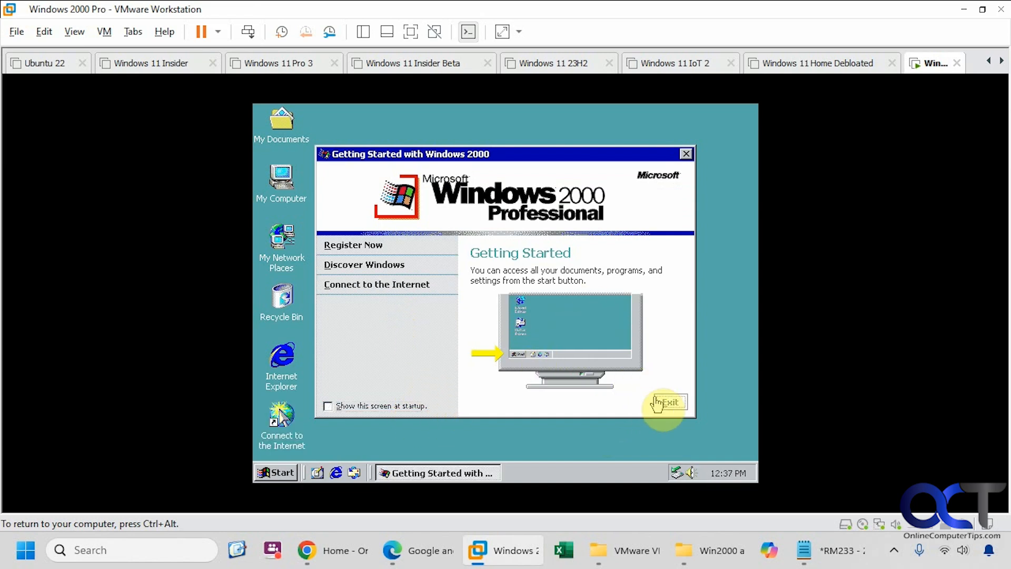
{"action": "left_click", "coordinate": [671, 403]}
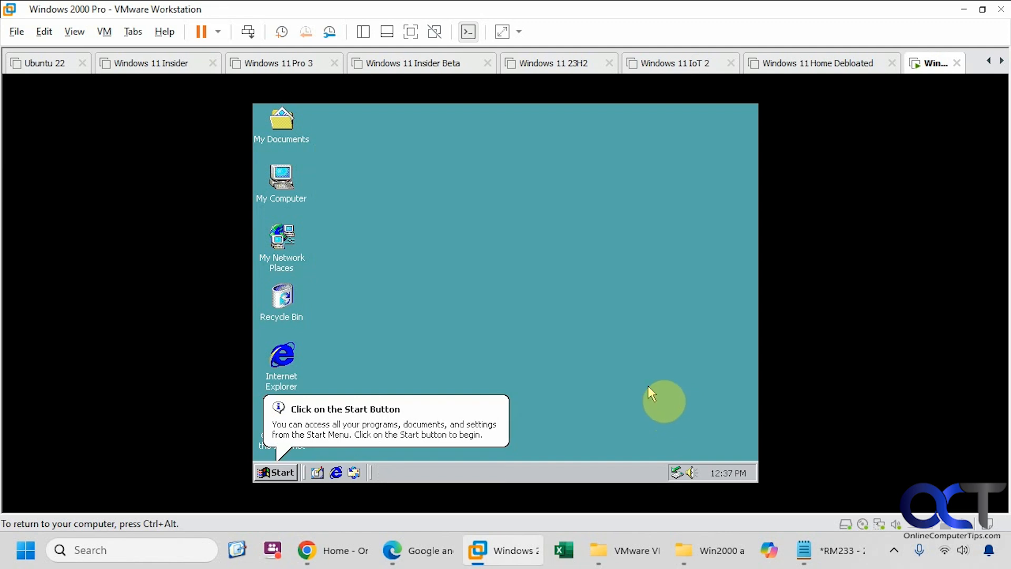
{"action": "left_click", "coordinate": [279, 473]}
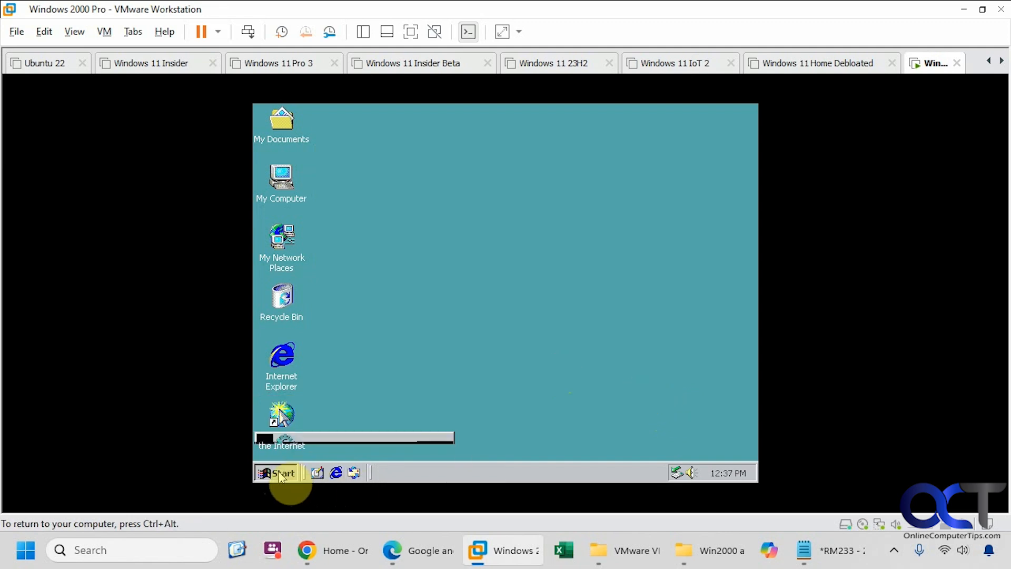
{"action": "left_click", "coordinate": [472, 410]}
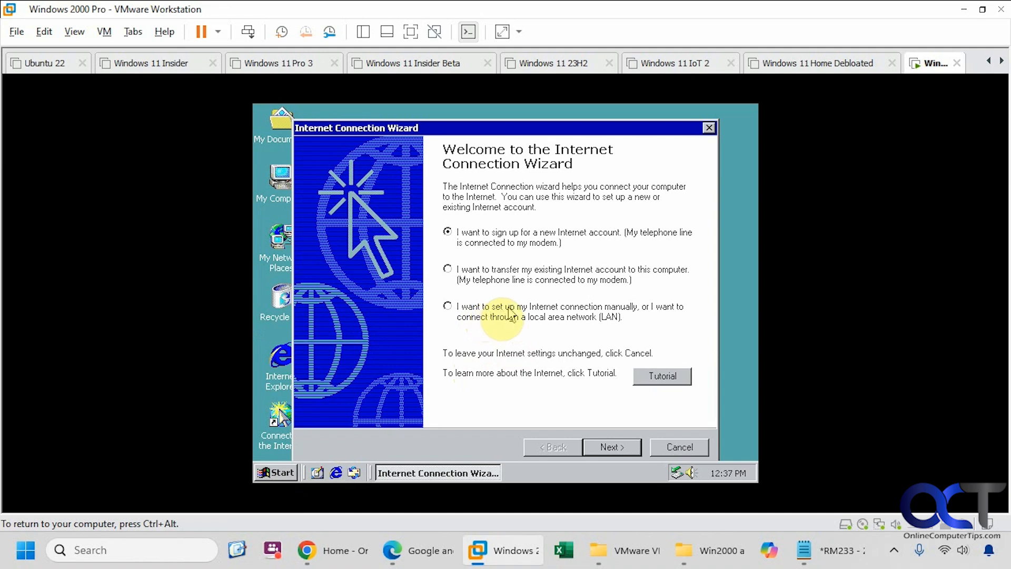
Complete the Internet Connection Wizard with a manual local area network (LAN) connection, automatic proxy server discovery, and no Internet mail account.
{"action": "left_click", "coordinate": [524, 318]}
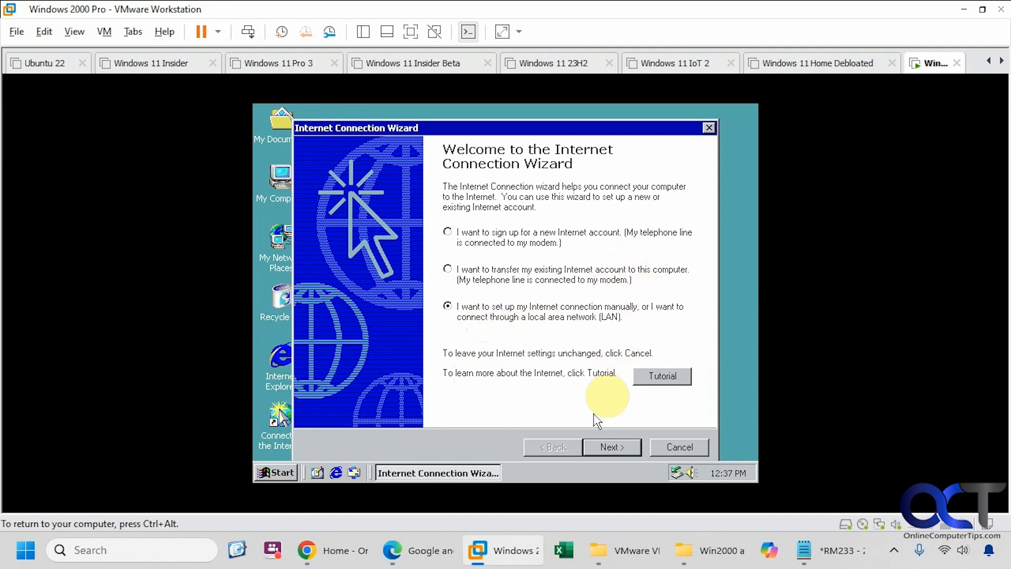
{"action": "left_click", "coordinate": [609, 449]}
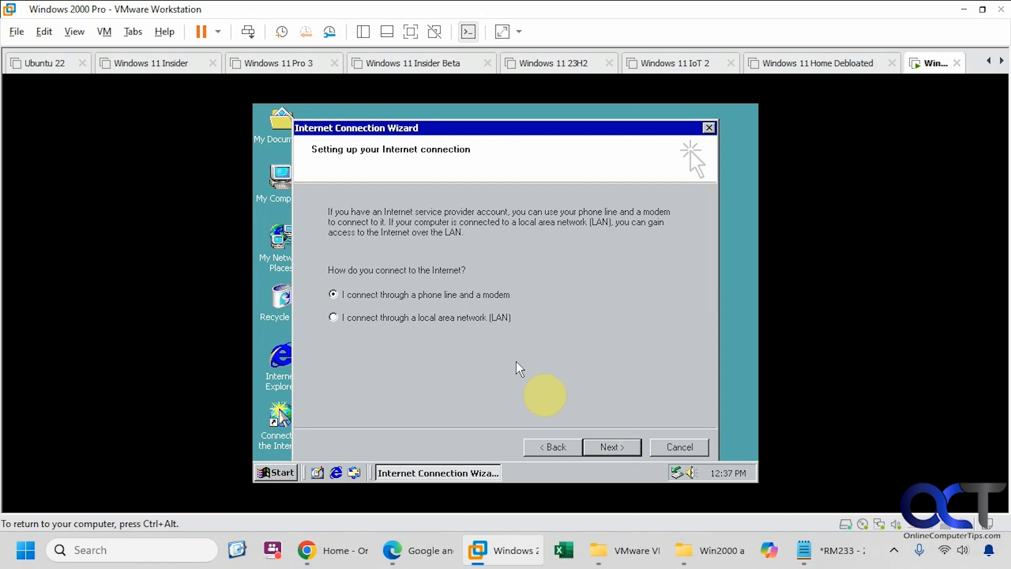
{"action": "left_click", "coordinate": [493, 324]}
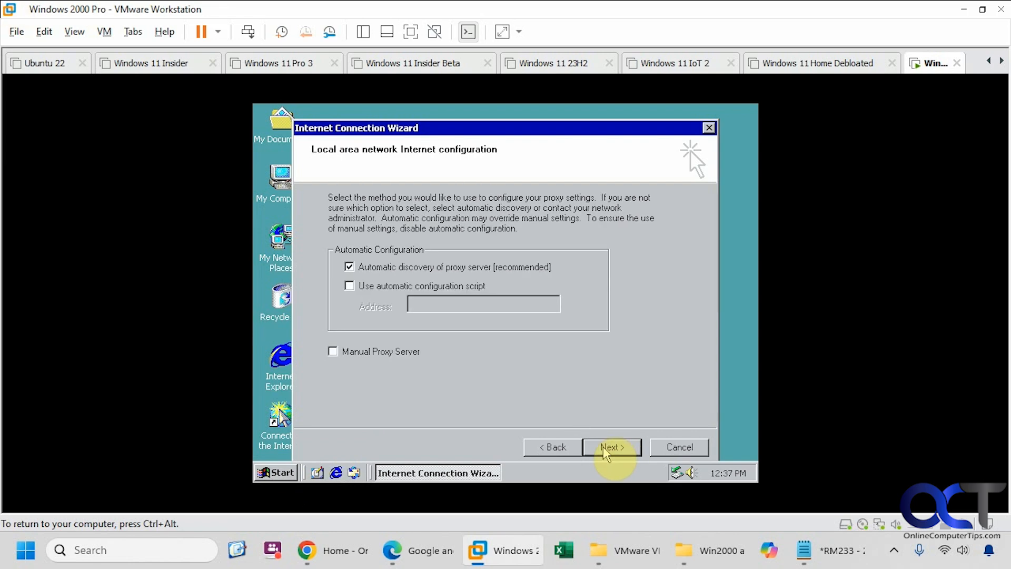
{"action": "left_click", "coordinate": [602, 446]}
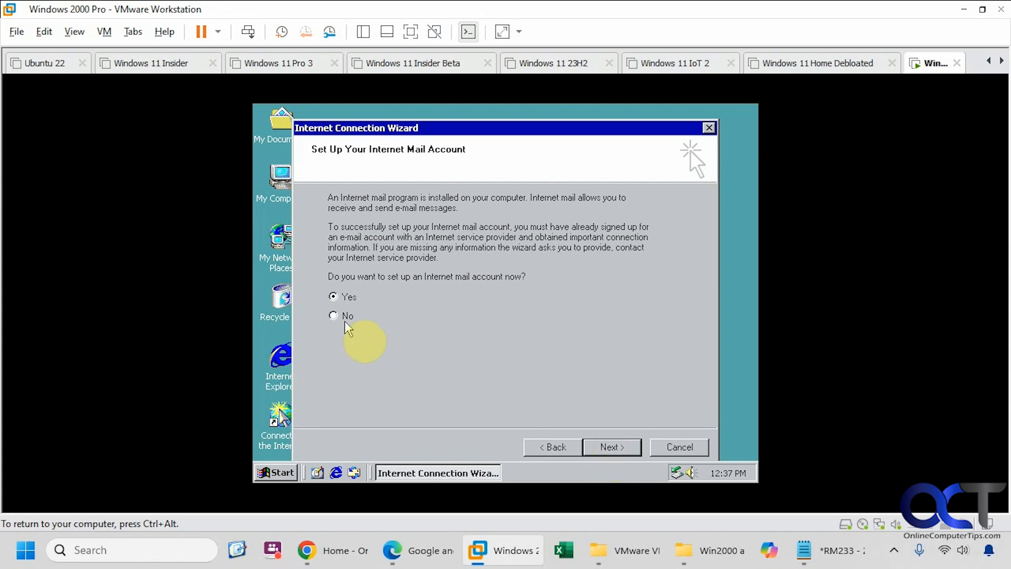
{"action": "left_click", "coordinate": [346, 318]}
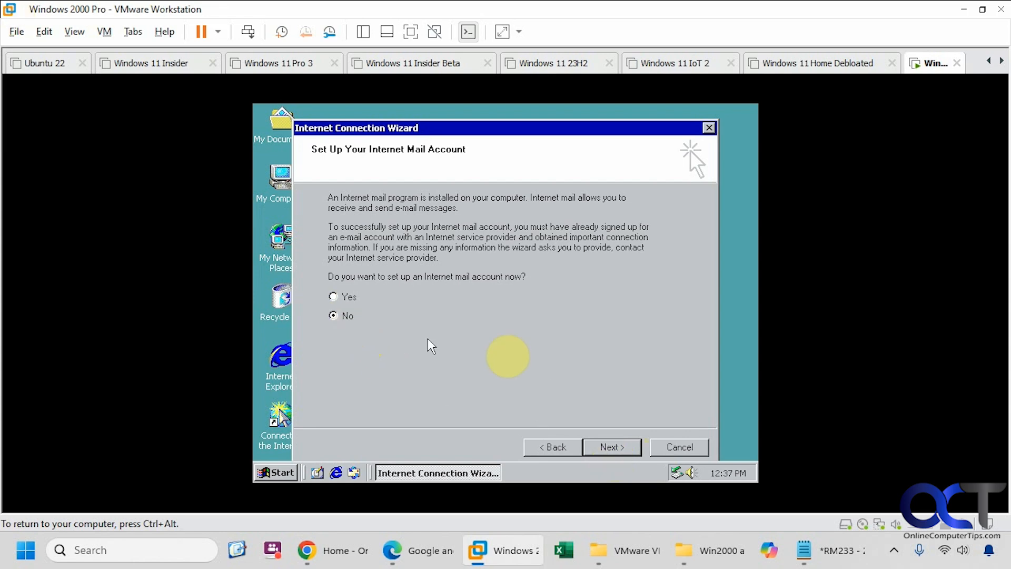
{"action": "left_click", "coordinate": [604, 448]}
{"action": "left_click", "coordinate": [609, 446]}
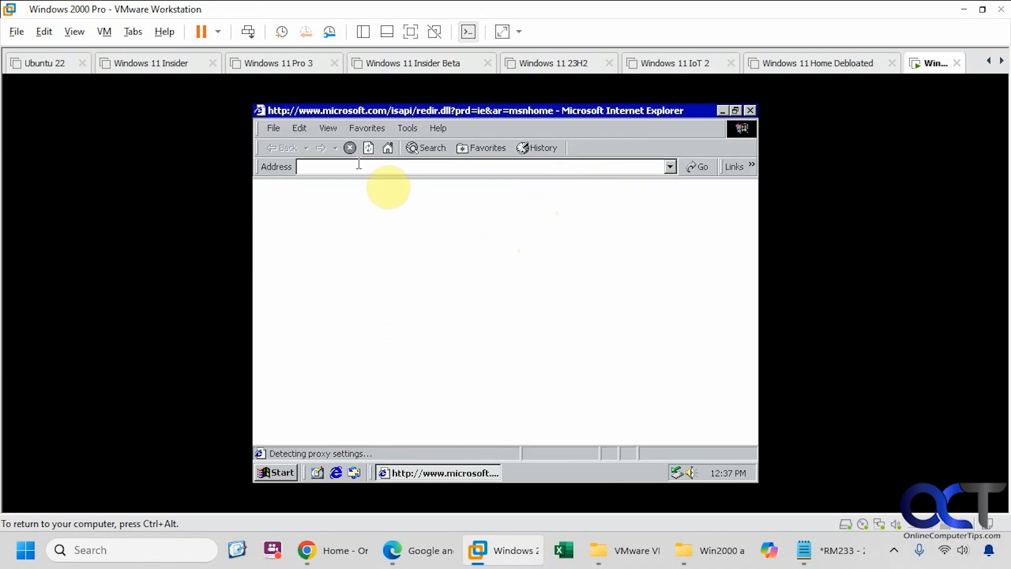
Stop loading the Internet Explorer home page and go to google.com instead.
{"action": "left_click", "coordinate": [348, 148]}
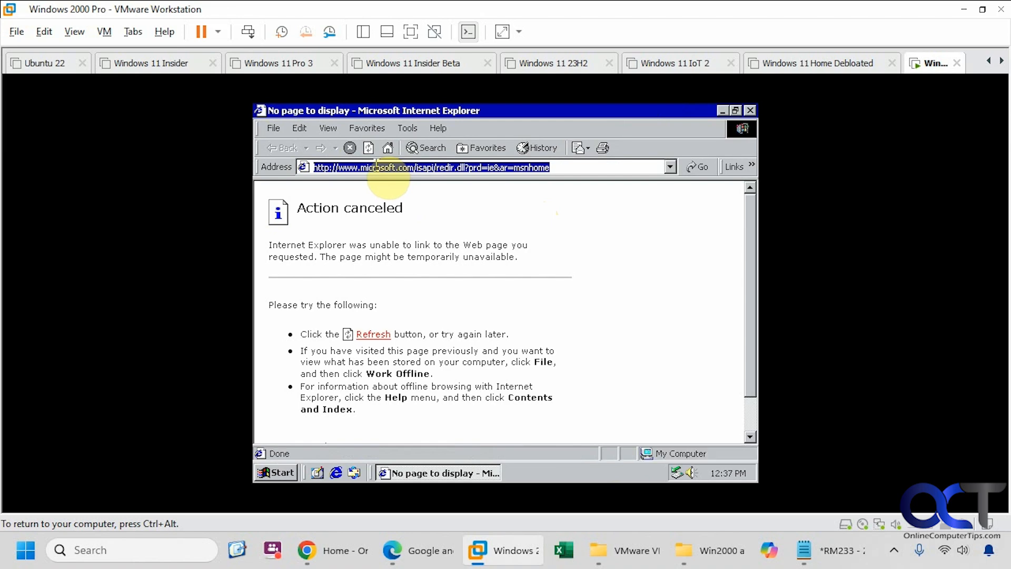
{"action": "type", "text": "google.com"}
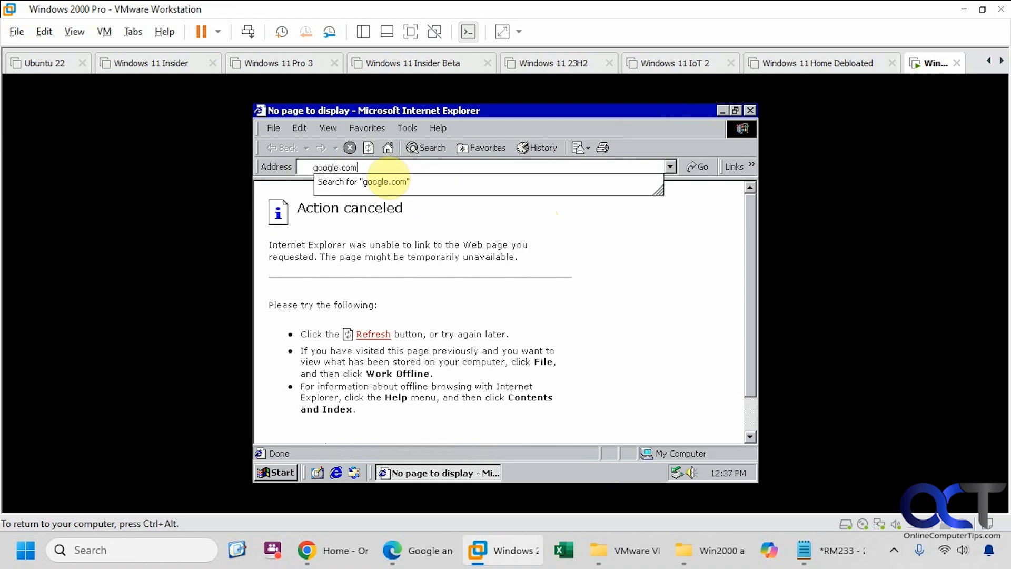
{"action": "key", "text": "Return"}
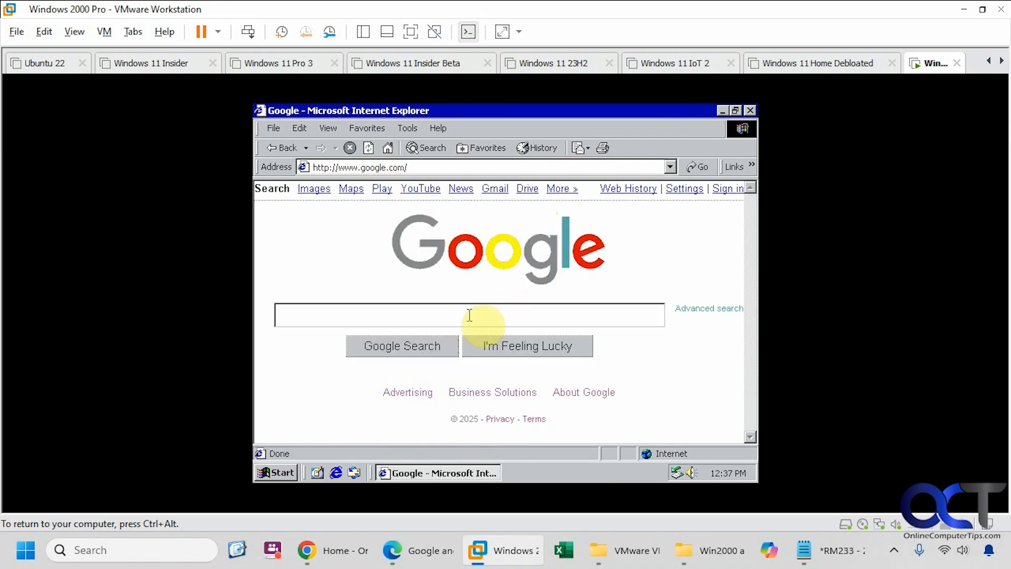
Search Google for "dog" and look through the results page.
{"action": "left_click", "coordinate": [467, 314]}
{"action": "type", "text": "dog"}
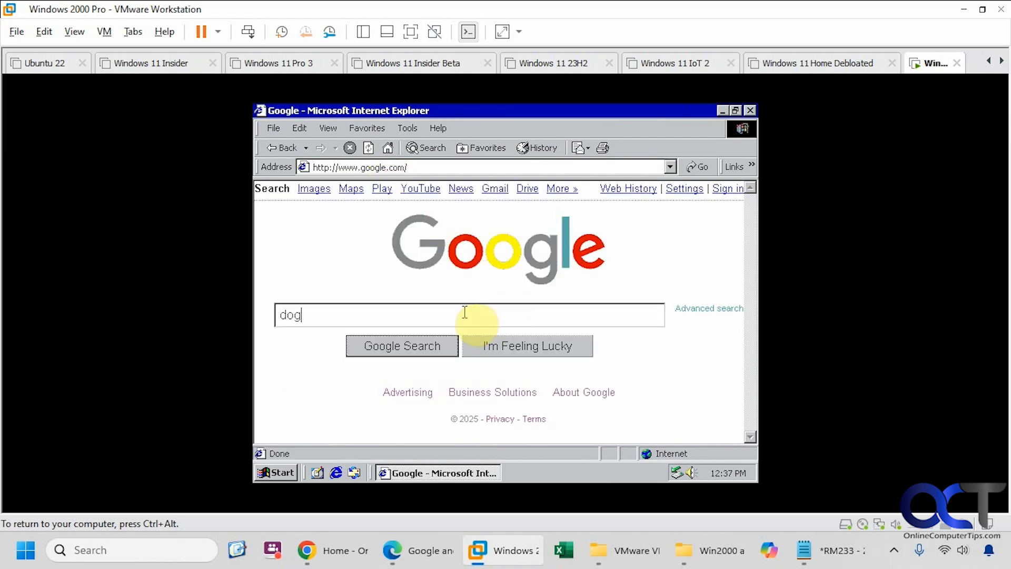
{"action": "key", "text": "Return"}
{"action": "left_click", "coordinate": [527, 325]}
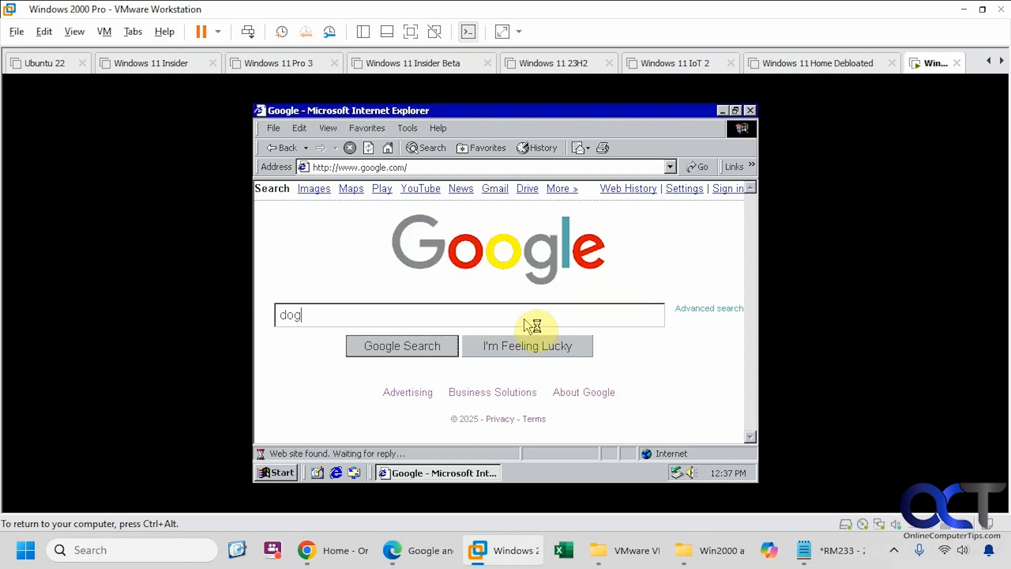
{"action": "scroll", "coordinate": [425, 349], "scroll_direction": "down", "scroll_amount": 5}
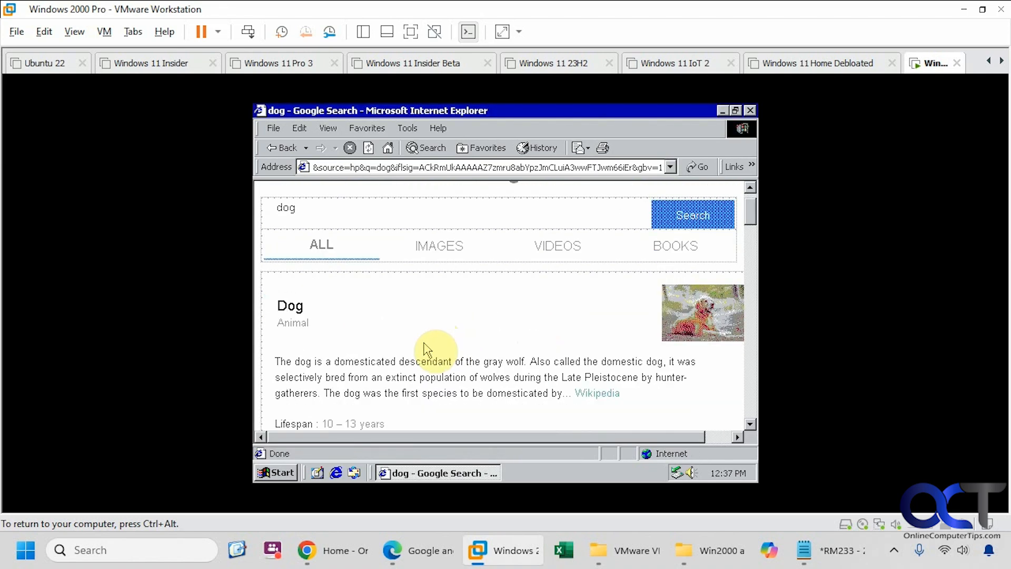
{"action": "scroll", "coordinate": [391, 363], "scroll_direction": "down", "scroll_amount": 5}
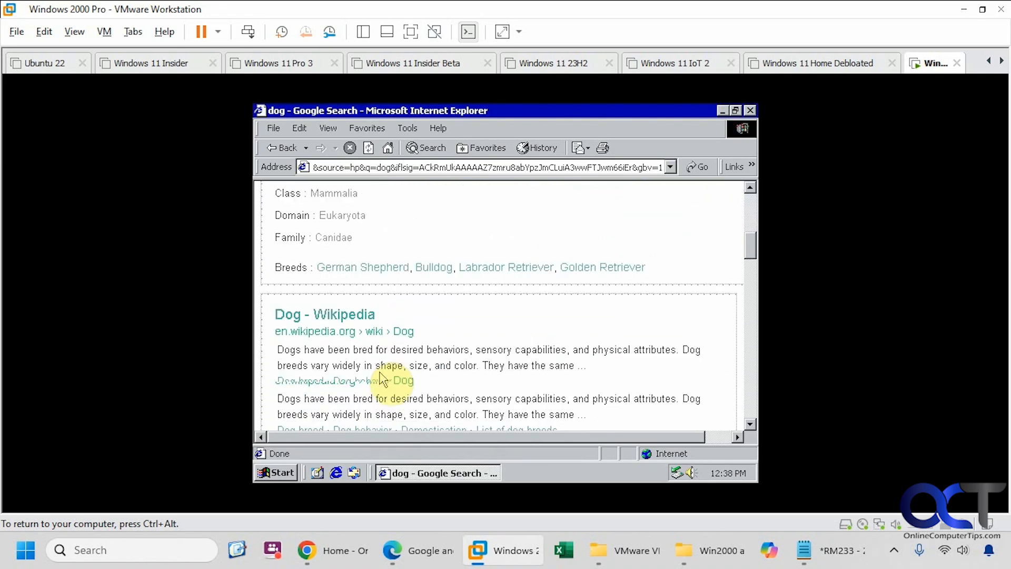
Try to open the "Dog - Wikipedia" result over a secure connection, and close Internet Explorer.
{"action": "left_click", "coordinate": [356, 320]}
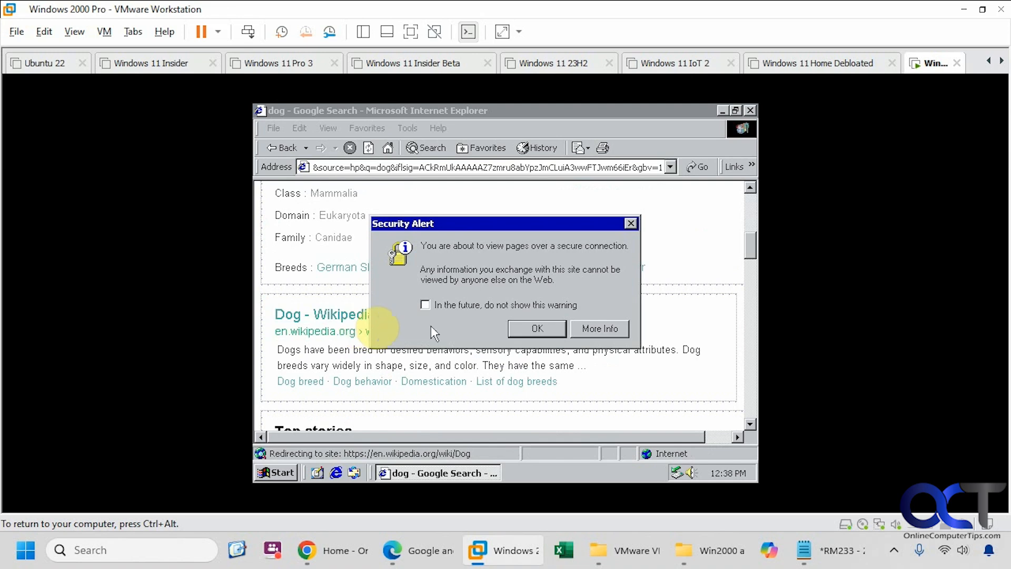
{"action": "left_click", "coordinate": [538, 329]}
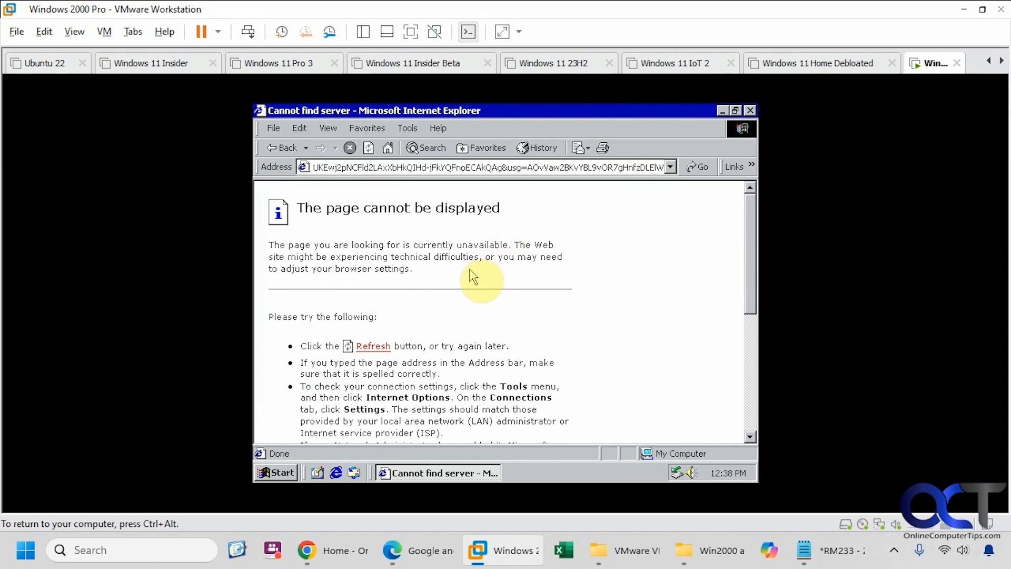
{"action": "left_click", "coordinate": [751, 111]}
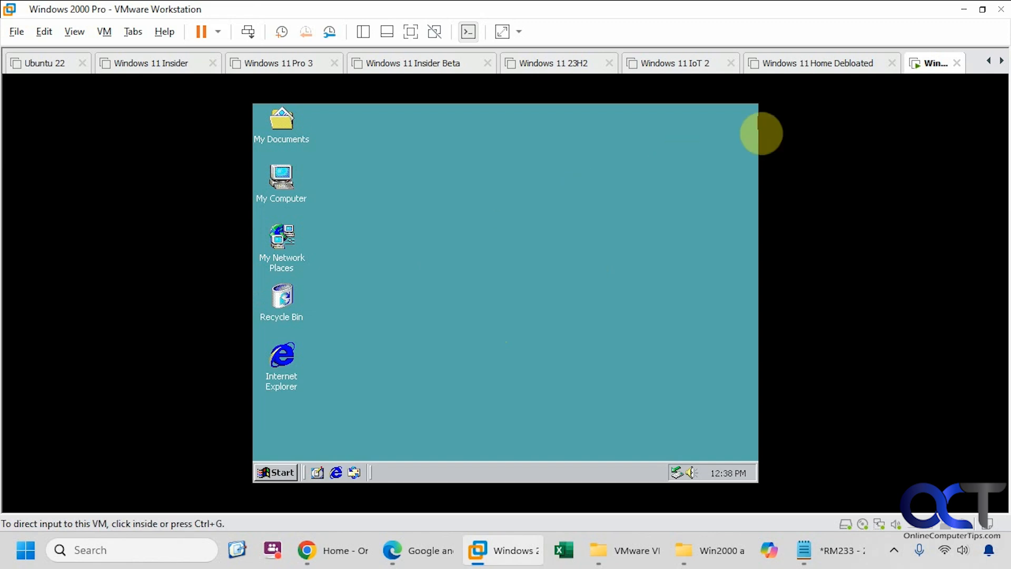
Try to install VMware Tools in the Windows 2000 virtual machine, and release input back to the host.
{"action": "right_click", "coordinate": [915, 68]}
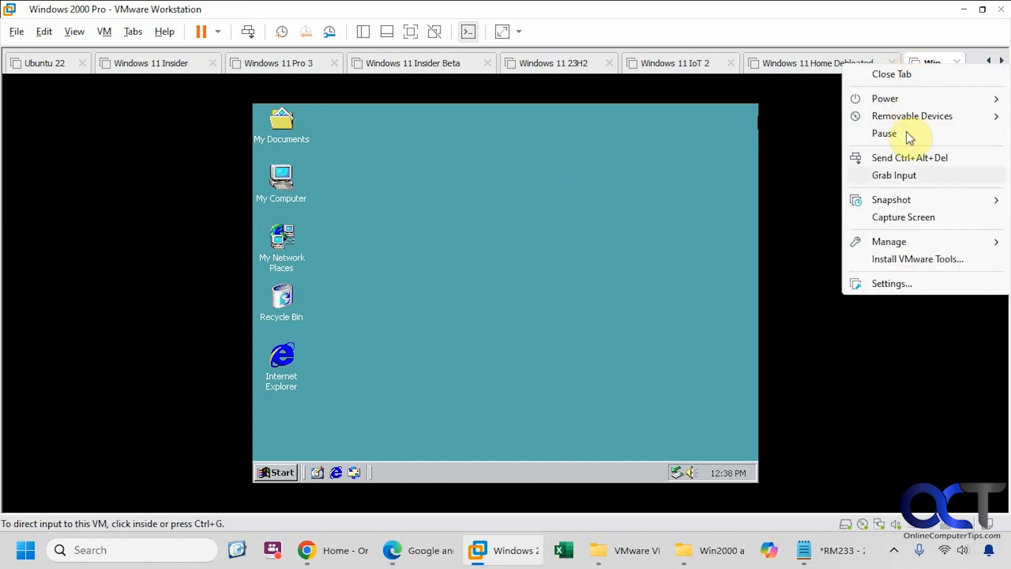
{"action": "left_click", "coordinate": [907, 258]}
{"action": "left_click", "coordinate": [747, 267]}
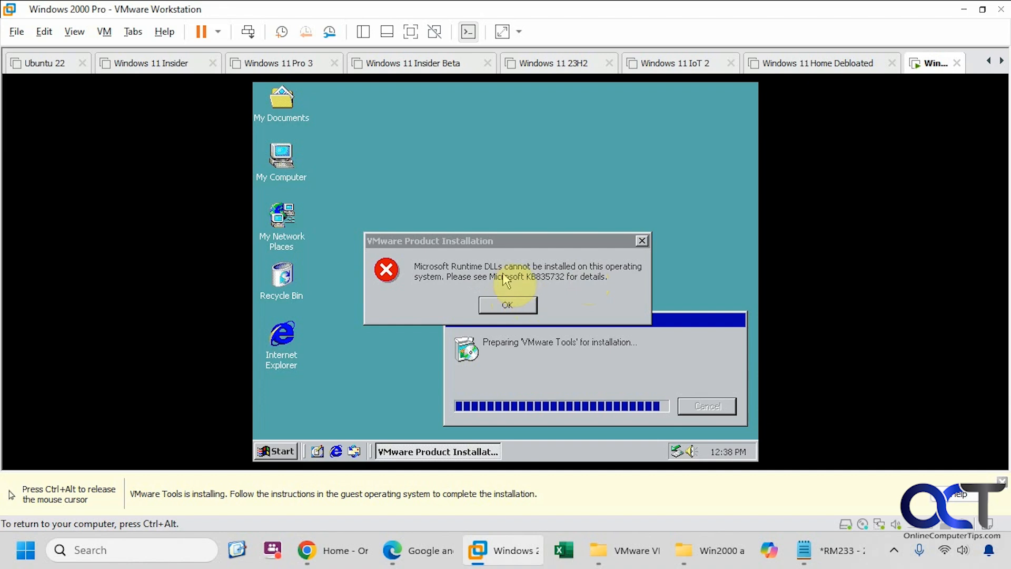
{"action": "left_click", "coordinate": [507, 304]}
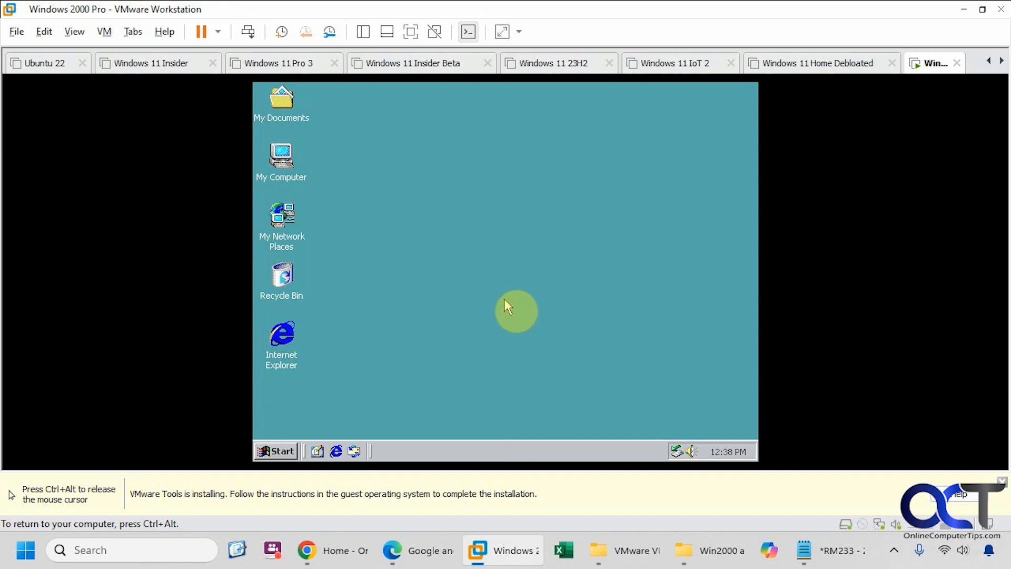
{"action": "key", "text": "ctrl+alt"}
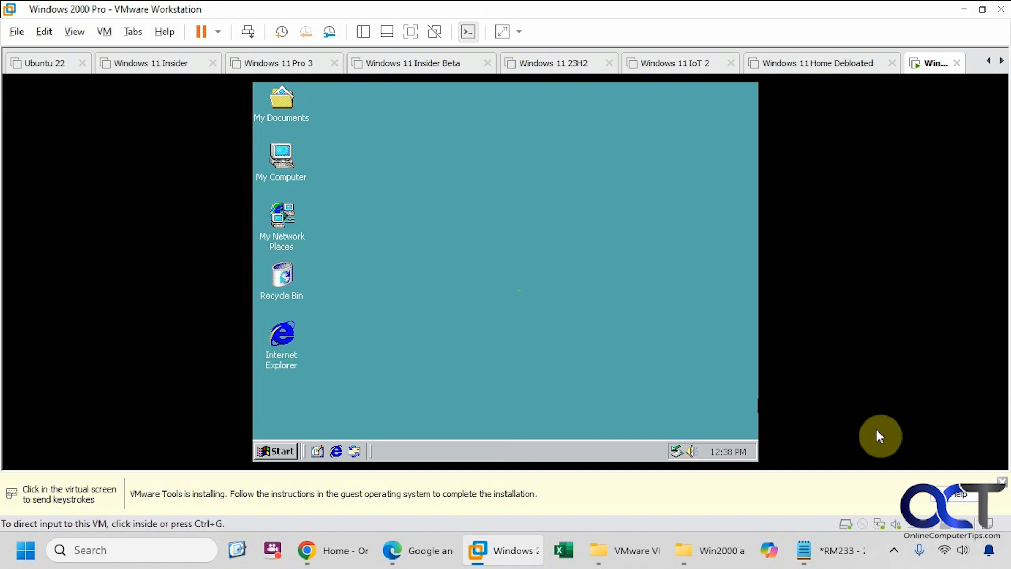
Dismiss the VMware Tools installation notice, release input from the virtual machine and switch to the host's D:\Win2000 folder in File Explorer.
{"action": "left_click", "coordinate": [1002, 481]}
{"action": "left_click", "coordinate": [519, 305]}
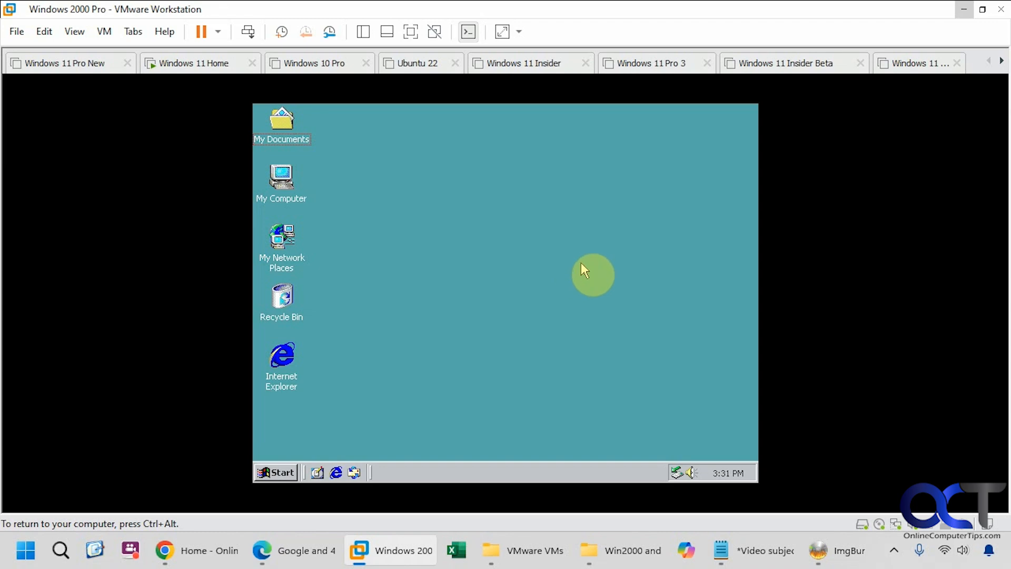
{"action": "key", "text": "ctrl+alt"}
{"action": "left_click", "coordinate": [605, 548]}
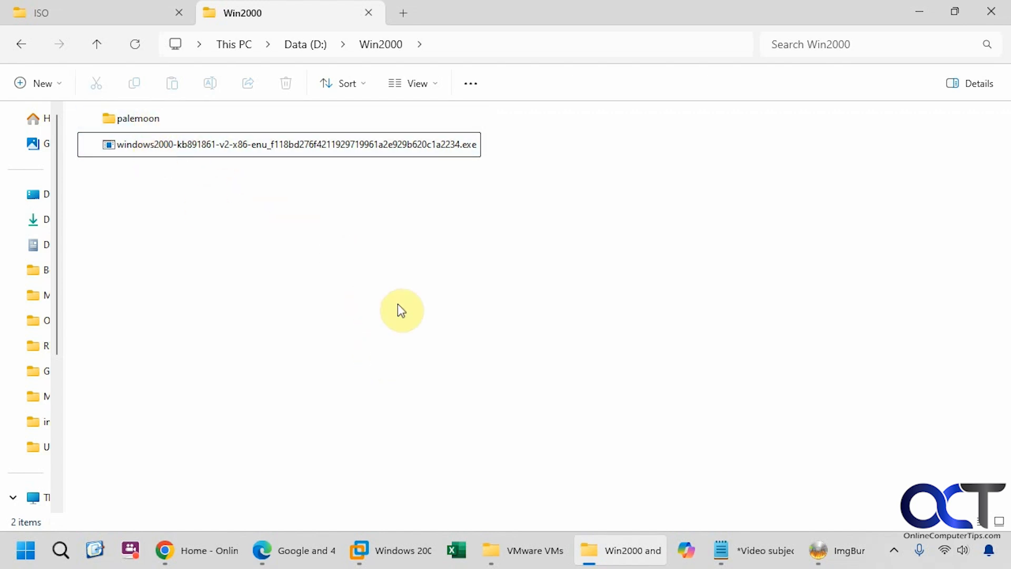
Switch to ImgBurn, start creating an image file from files/folders, and shrink the Win2000 folder window to sit beside it.
{"action": "left_click", "coordinate": [818, 550]}
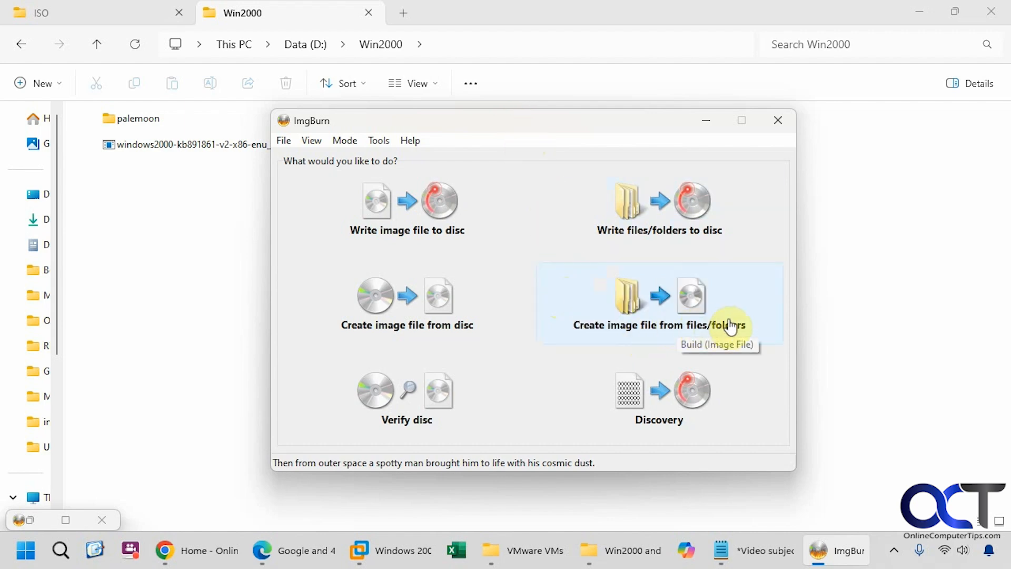
{"action": "left_click", "coordinate": [673, 325]}
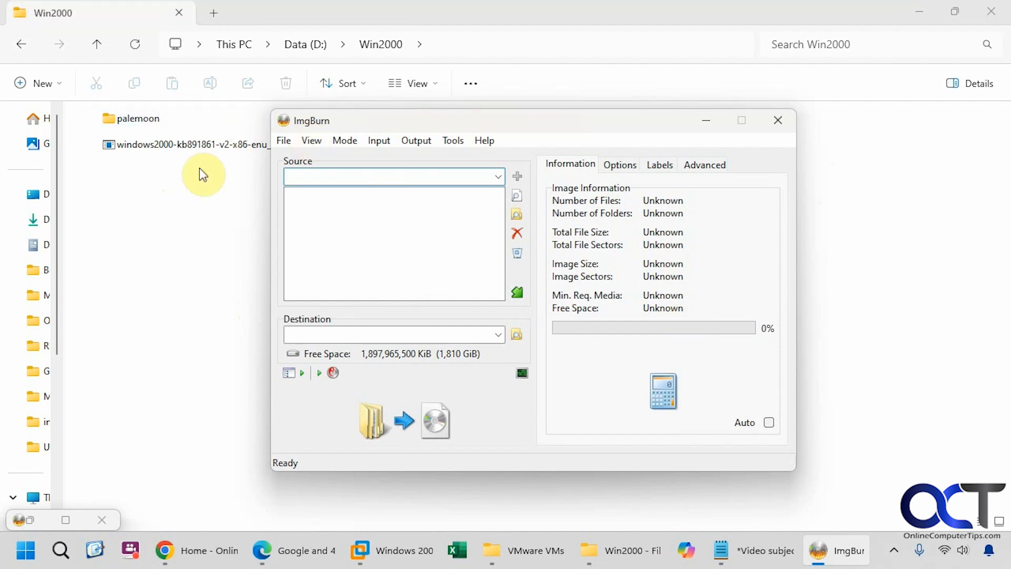
{"action": "left_click", "coordinate": [297, 178]}
{"action": "left_click", "coordinate": [955, 12]}
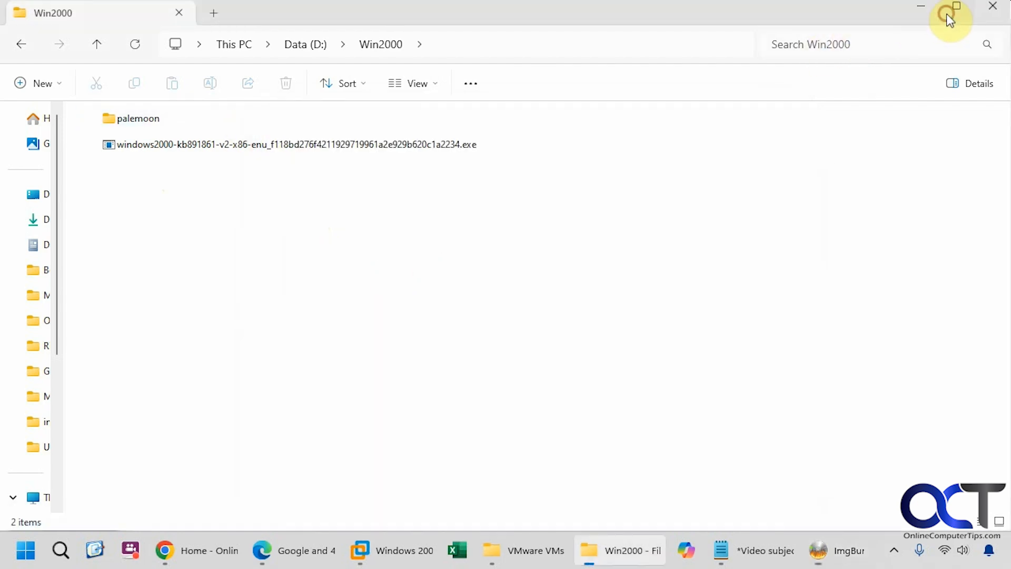
{"action": "left_click", "coordinate": [810, 551]}
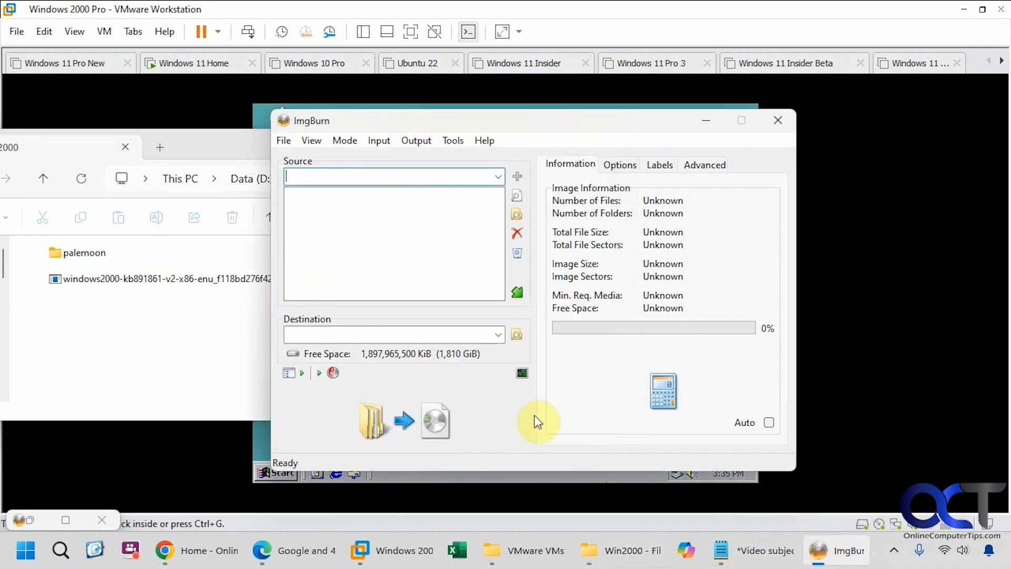
Add the palemoon folder and the windows2000-kb891861 update executable from D:\Win2000 to the ImgBurn image source list.
{"action": "left_click", "coordinate": [135, 277]}
{"action": "left_click", "coordinate": [92, 257], "text": "ctrl"}
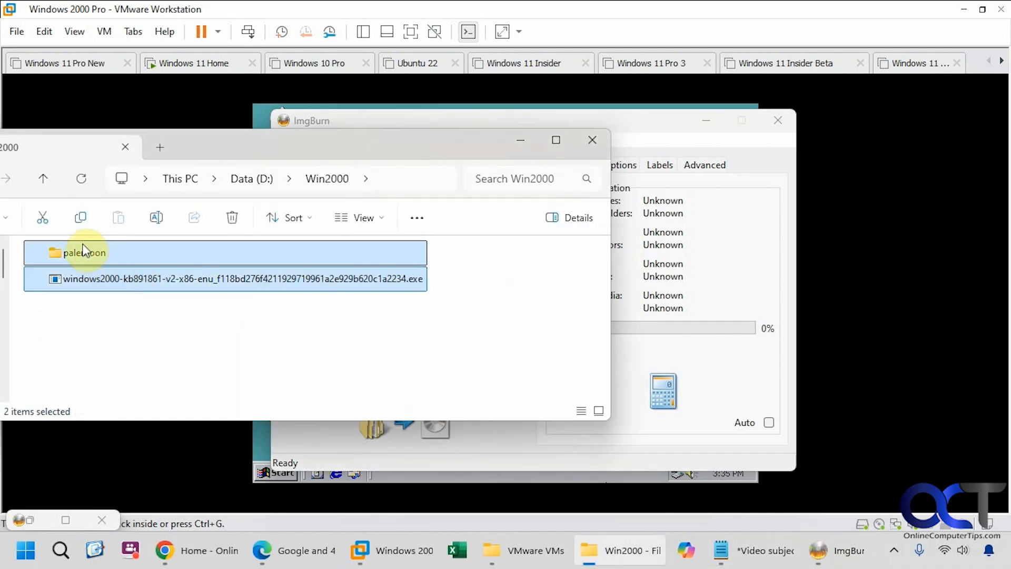
{"action": "left_click_drag", "start_coordinate": [366, 142], "coordinate": [805, 205]}
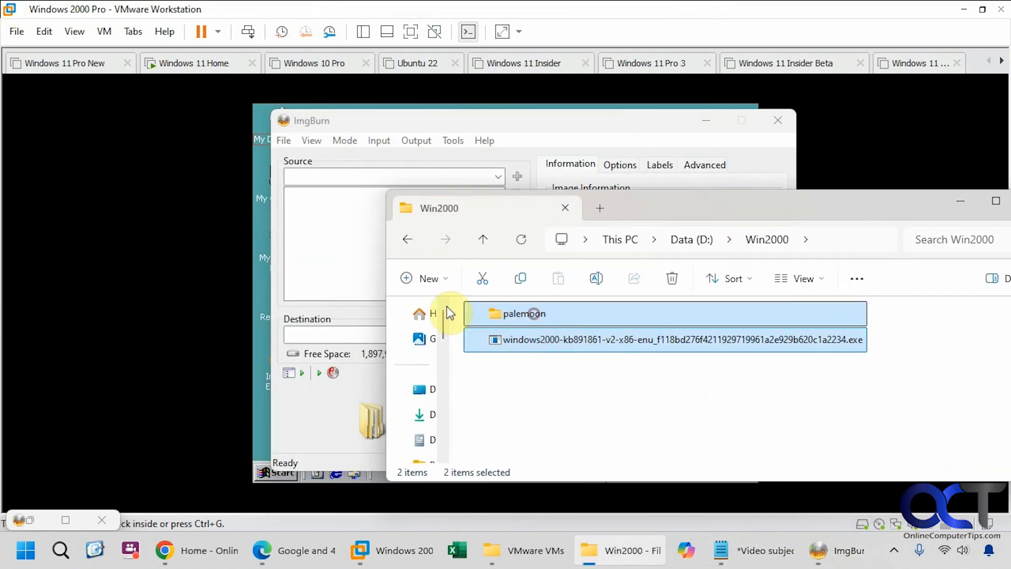
{"action": "left_click_drag", "start_coordinate": [446, 313], "coordinate": [293, 248]}
{"action": "left_click", "coordinate": [309, 245]}
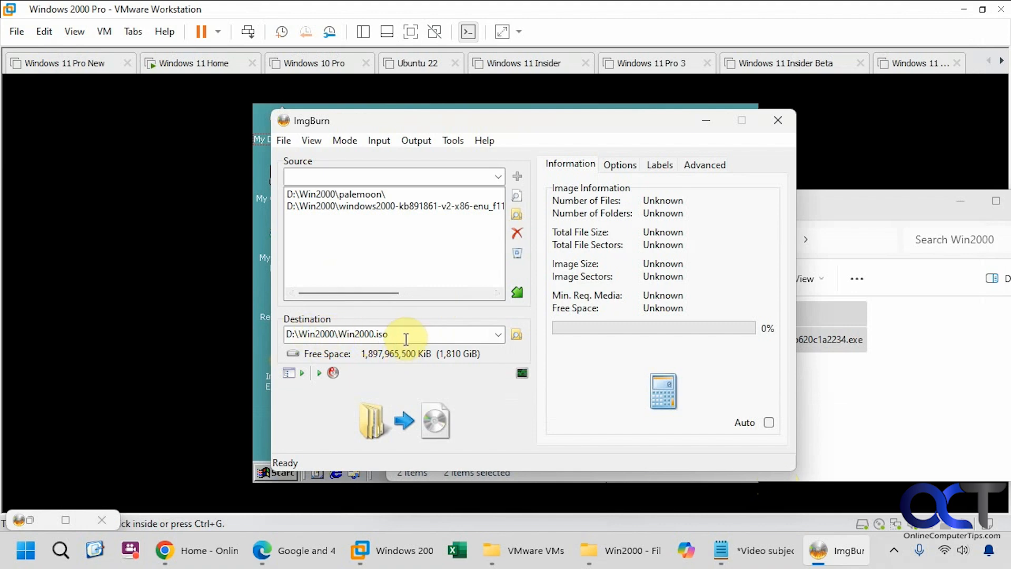
Build the image as D:\Win2000\Win2000.iso, accepting the suggested Win2000 volume label.
{"action": "left_click", "coordinate": [409, 422]}
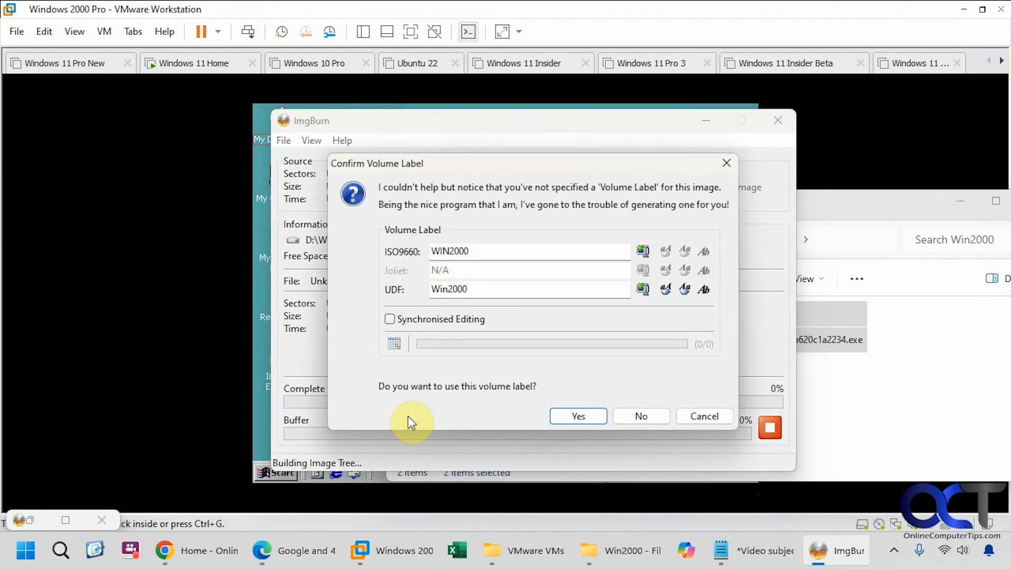
{"action": "left_click", "coordinate": [568, 415]}
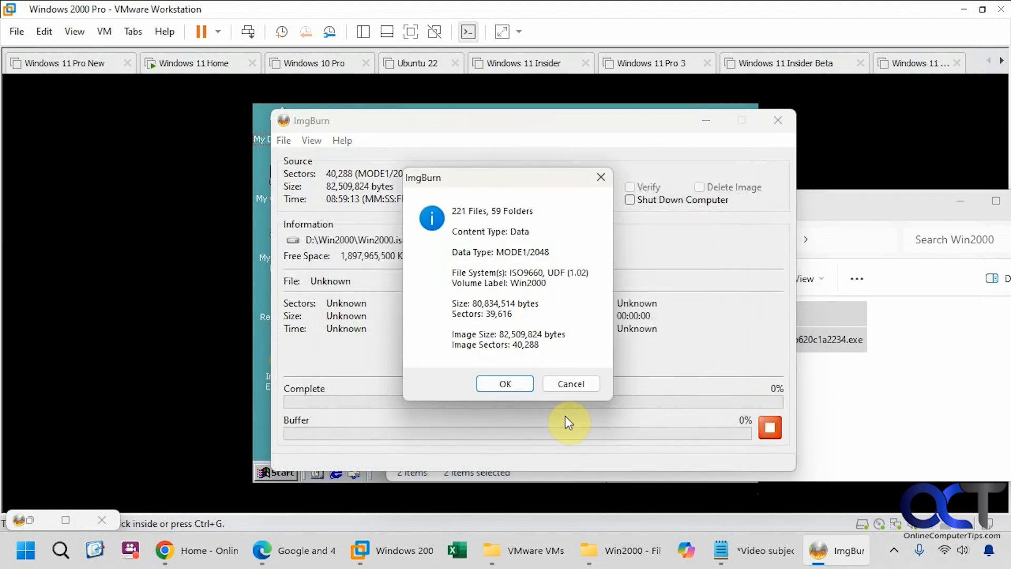
{"action": "left_click", "coordinate": [502, 384]}
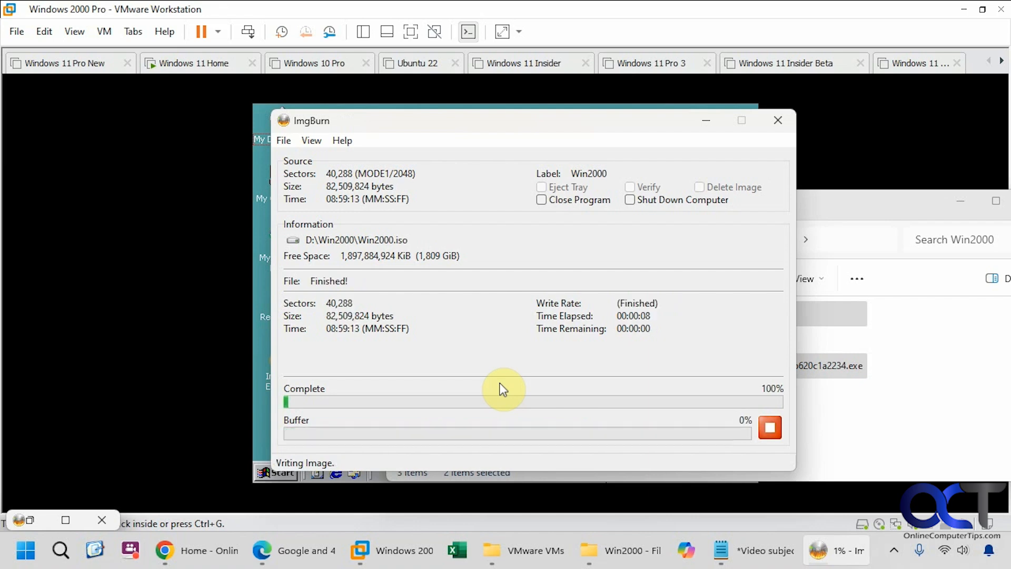
{"action": "left_click", "coordinate": [573, 327]}
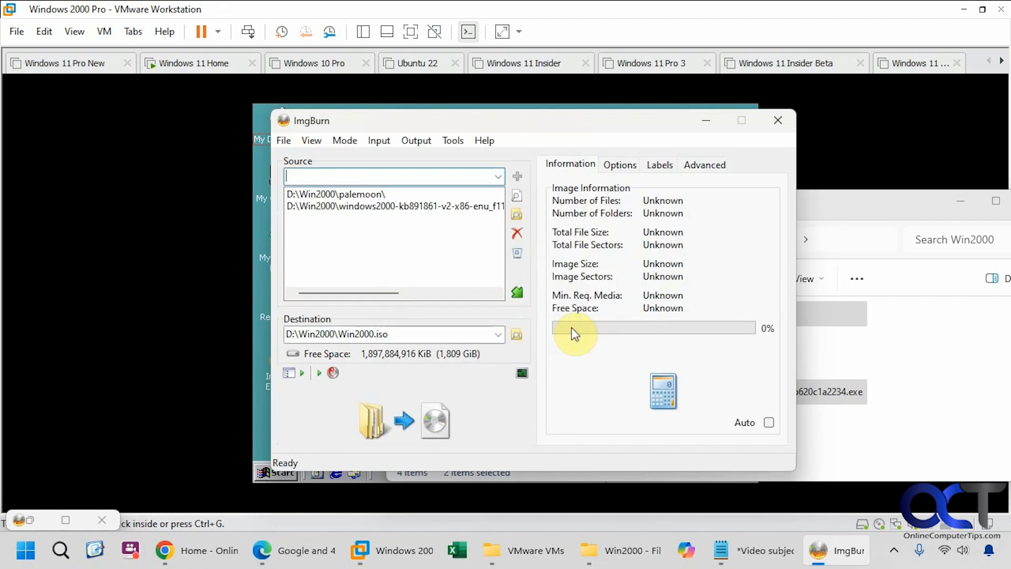
Minimize ImgBurn, check for Win2000.iso in the Win2000 folder and return to VMware Workstation.
{"action": "left_click", "coordinate": [707, 122]}
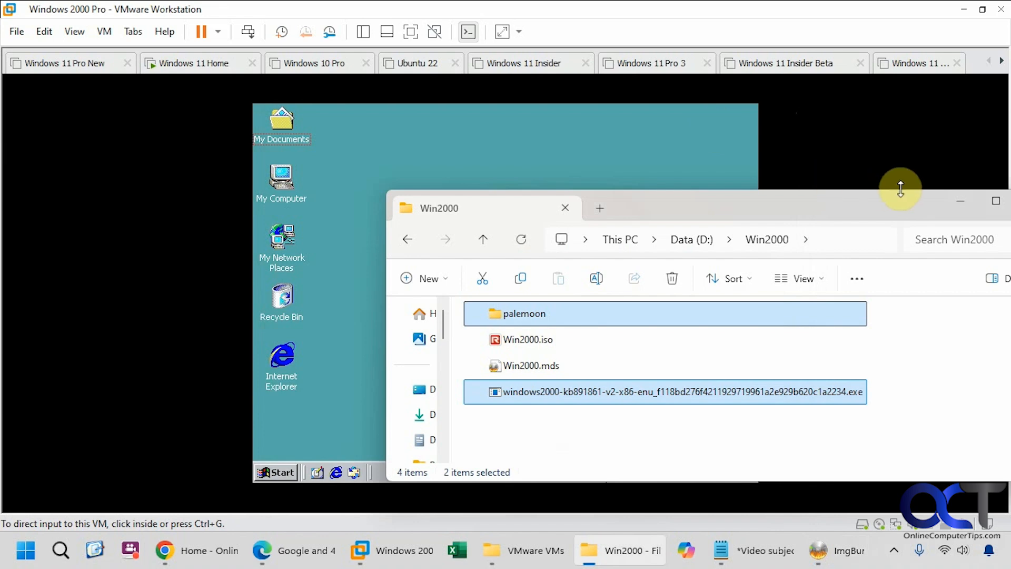
{"action": "left_click", "coordinate": [961, 205]}
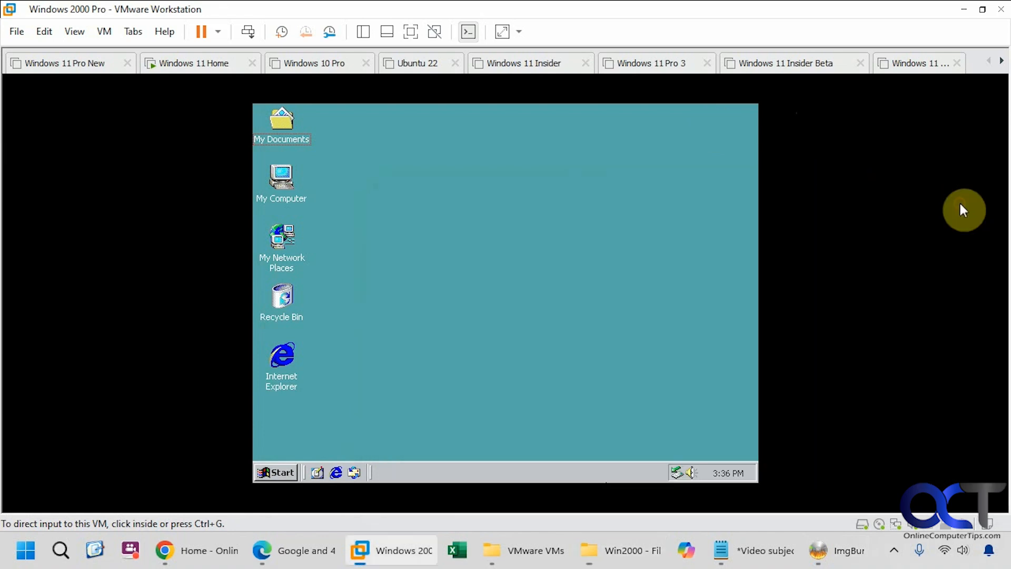
{"action": "left_click", "coordinate": [621, 550]}
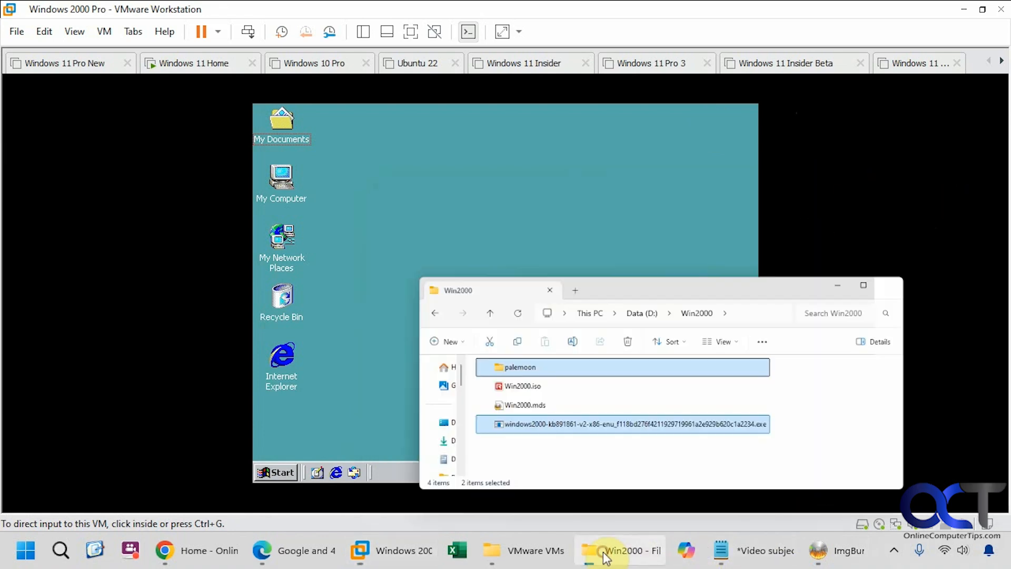
{"action": "left_click", "coordinate": [552, 350]}
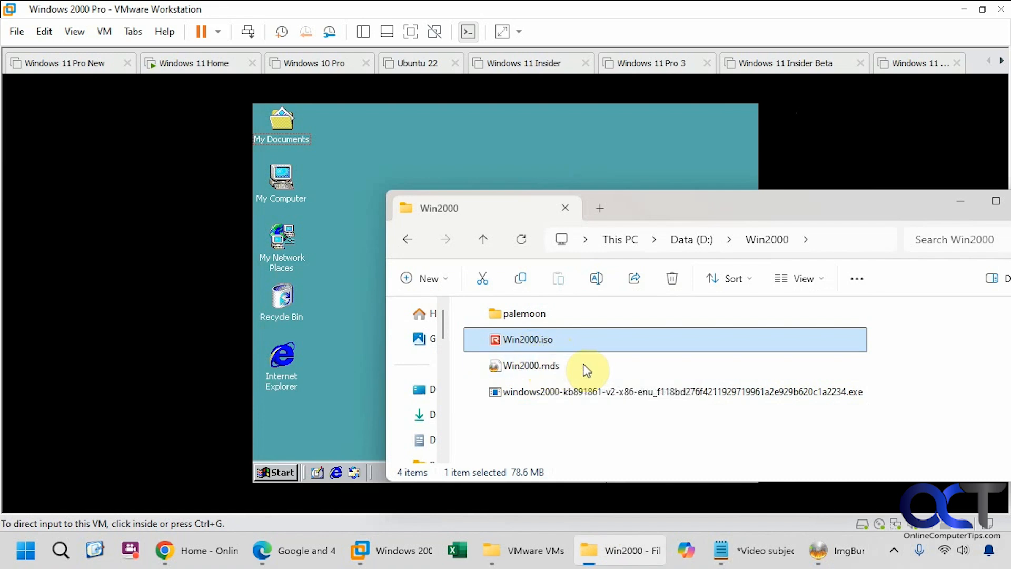
{"action": "left_click", "coordinate": [237, 248]}
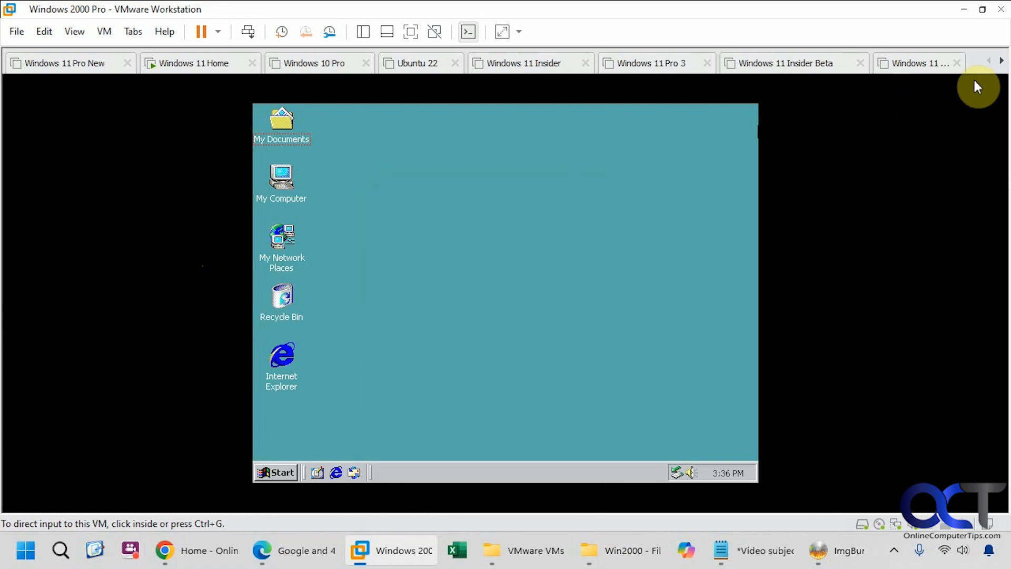
Open the virtual machine settings of the running Windows 2000 Pro machine.
{"action": "left_click", "coordinate": [1001, 61]}
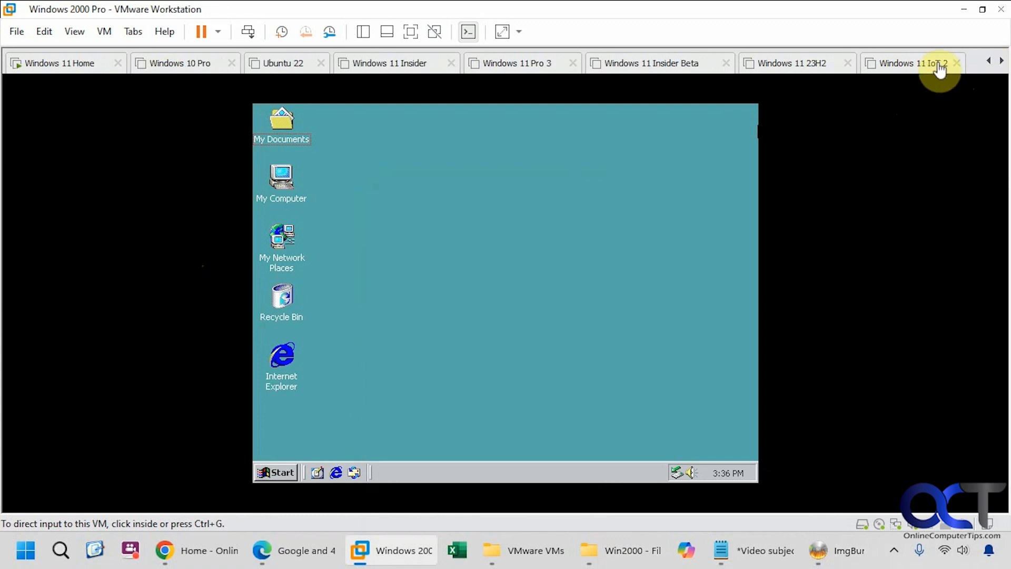
{"action": "left_click", "coordinate": [1002, 62]}
{"action": "left_click", "coordinate": [1003, 62]}
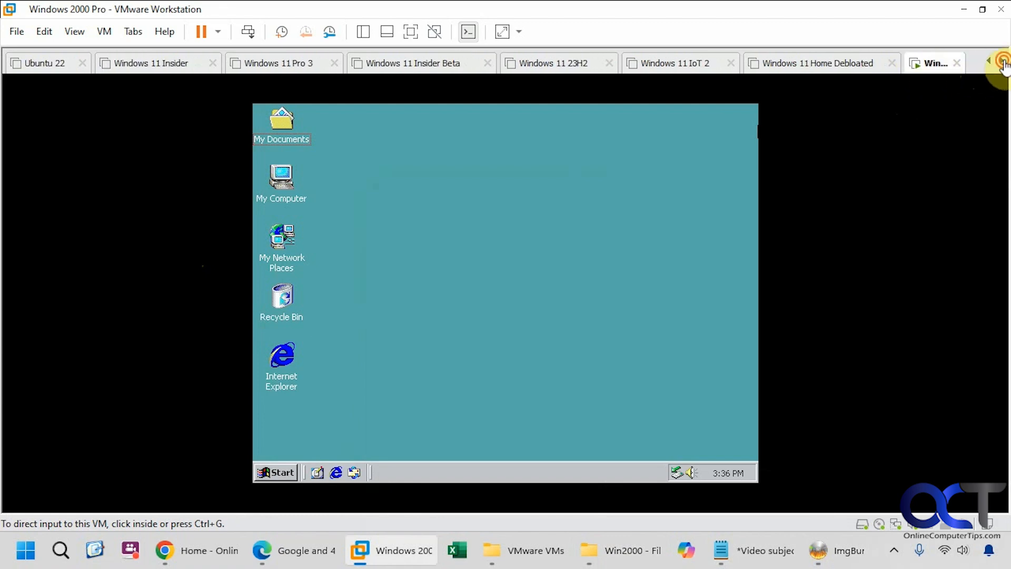
{"action": "right_click", "coordinate": [927, 63]}
{"action": "left_click", "coordinate": [874, 285]}
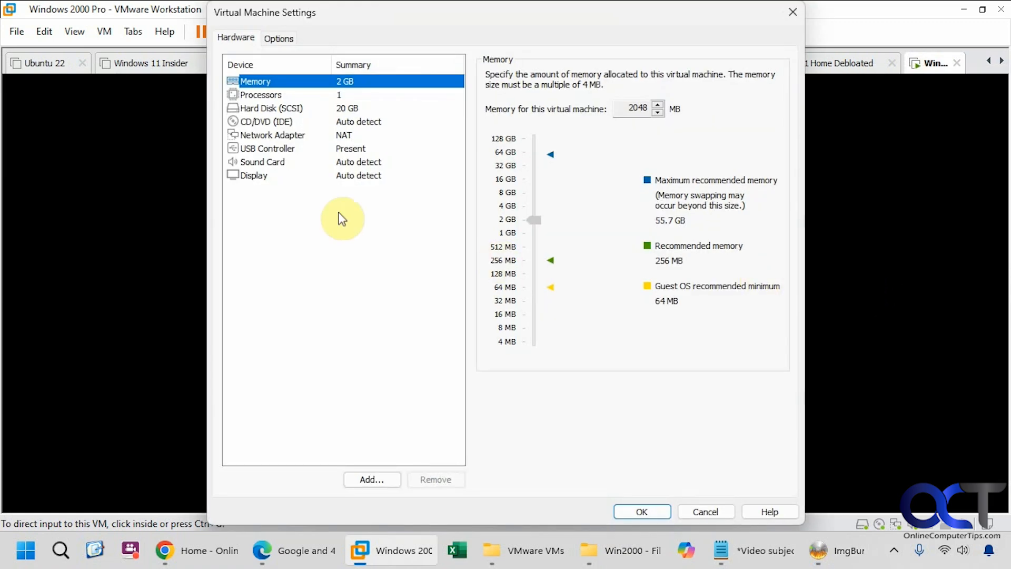
Connect the virtual CD/DVD drive to the ISO image D:\Win2000\Win2000.iso and save the settings.
{"action": "left_click", "coordinate": [258, 122]}
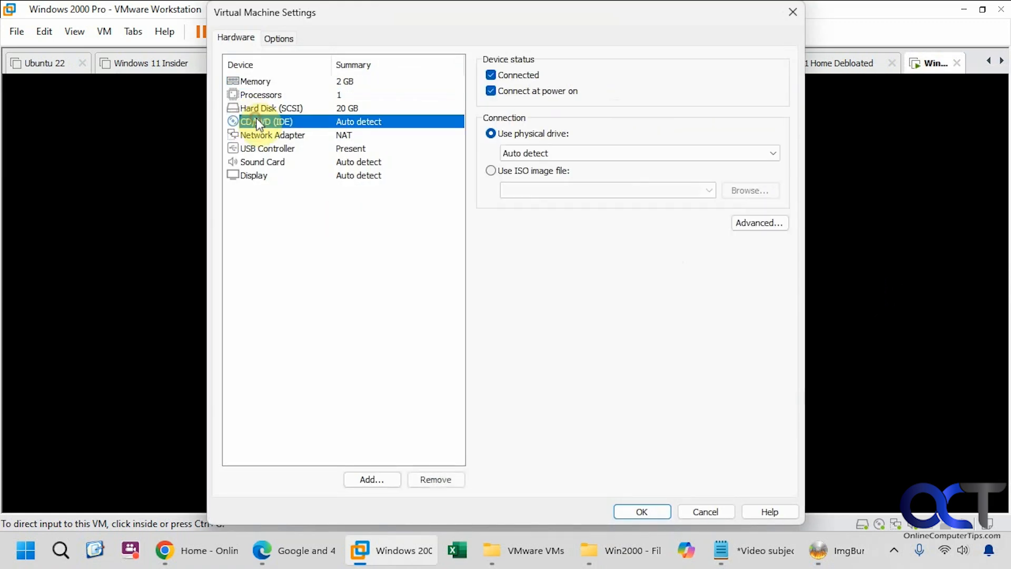
{"action": "left_click", "coordinate": [527, 170]}
{"action": "left_click", "coordinate": [750, 190]}
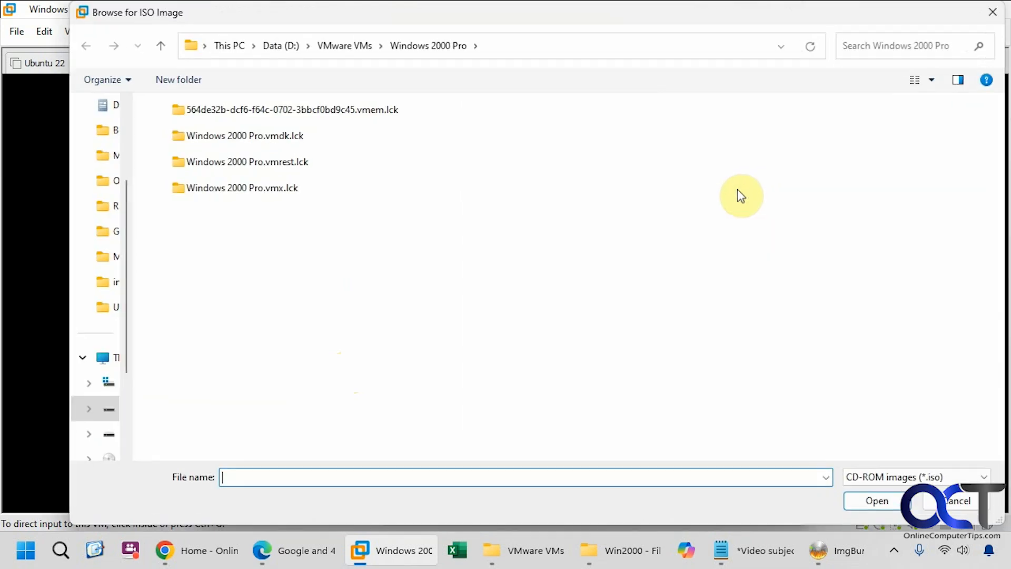
{"action": "left_click", "coordinate": [605, 45]}
{"action": "type", "text": "D:\\Win2000"}
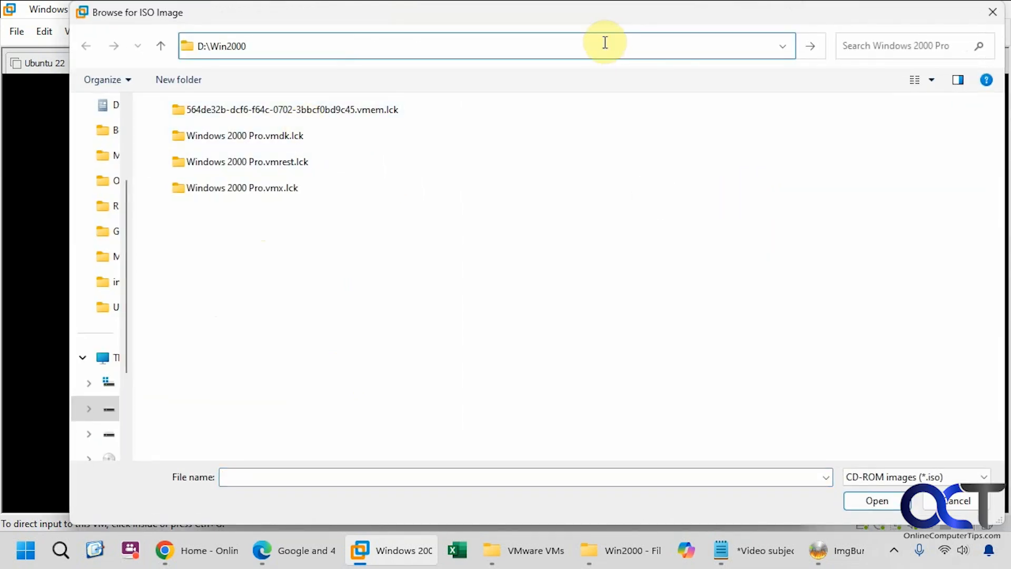
{"action": "key", "text": "Return"}
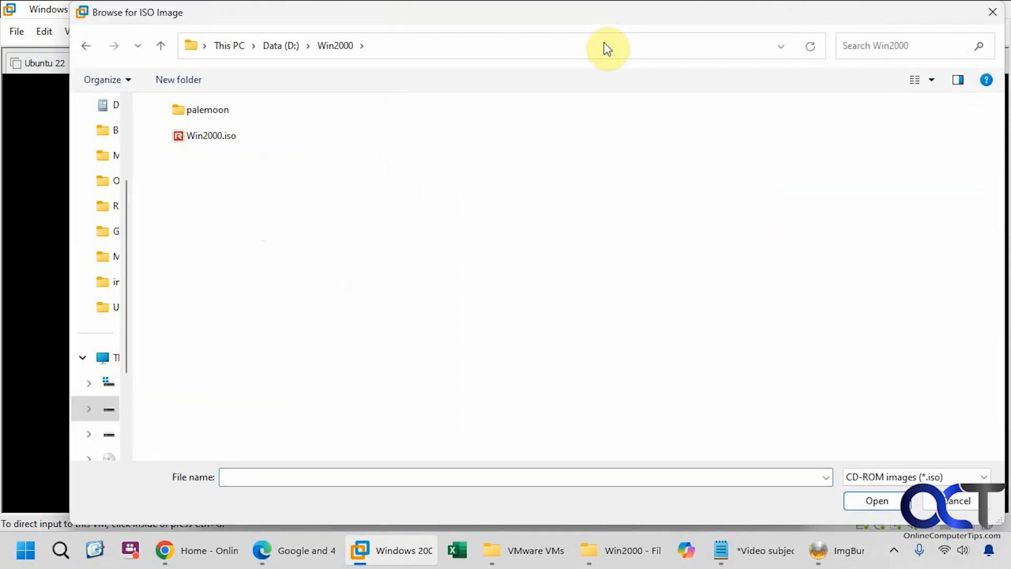
{"action": "double_click", "coordinate": [222, 137]}
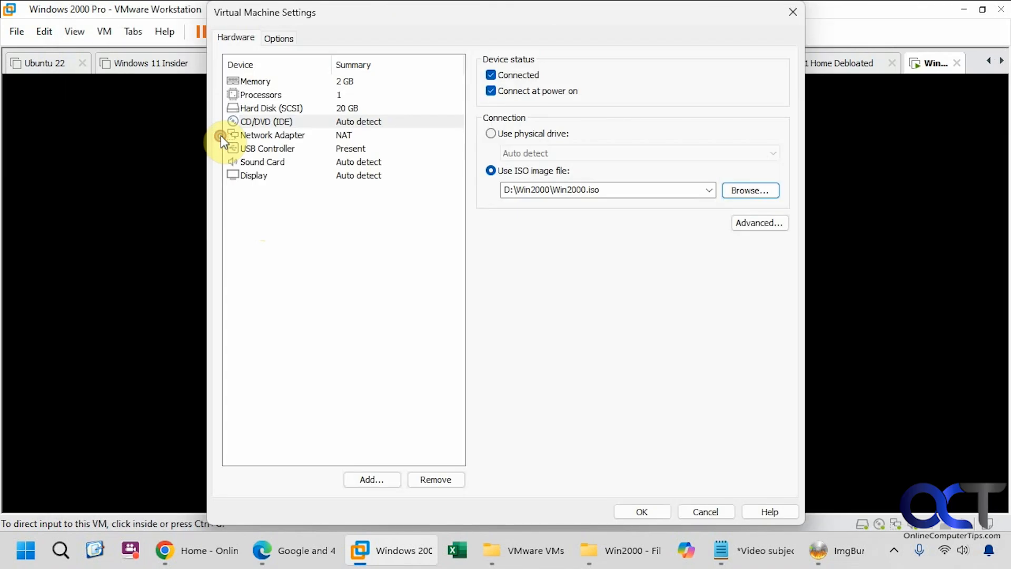
{"action": "left_click", "coordinate": [652, 512]}
Explore the Win2000 (D:) disc inside the virtual machine and select the windows2000-kb891861 update file.
{"action": "left_click", "coordinate": [330, 343]}
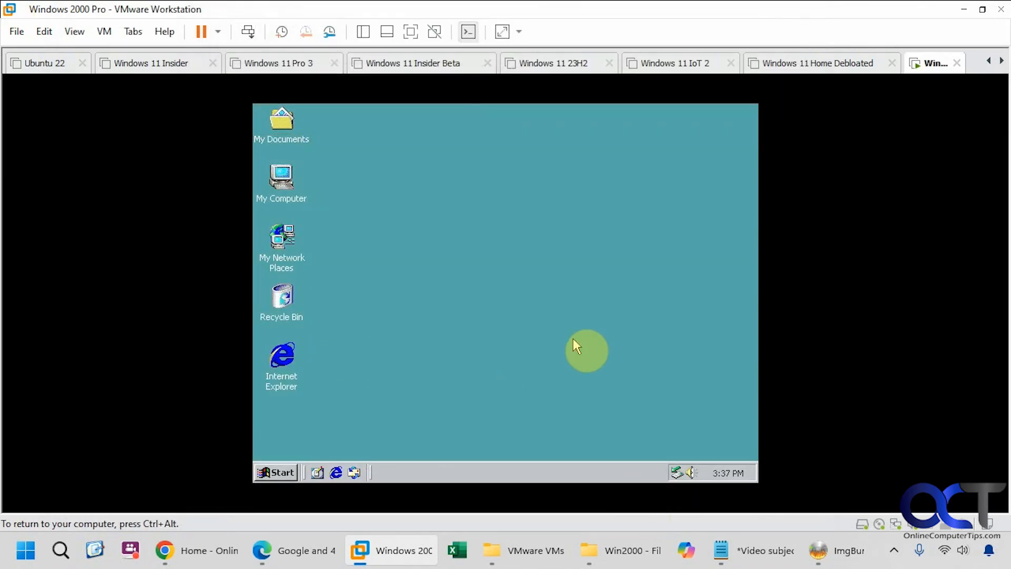
{"action": "right_click", "coordinate": [287, 472]}
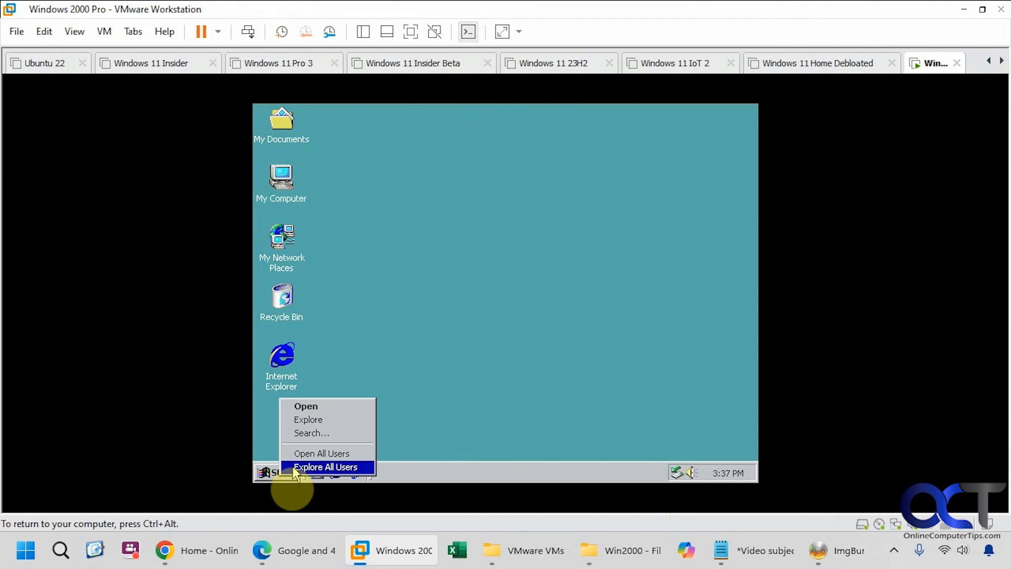
{"action": "left_click", "coordinate": [316, 433]}
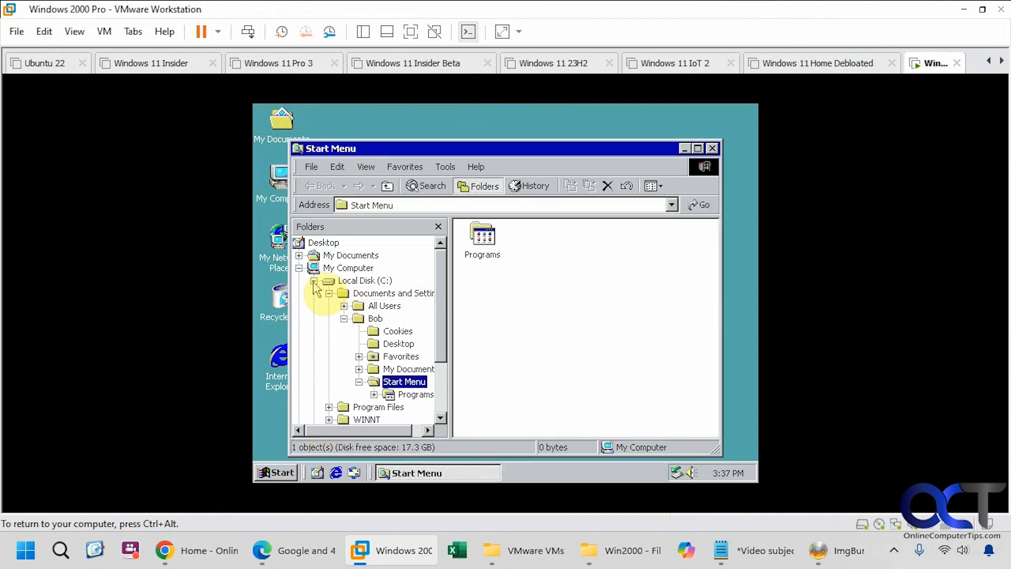
{"action": "left_click", "coordinate": [314, 281]}
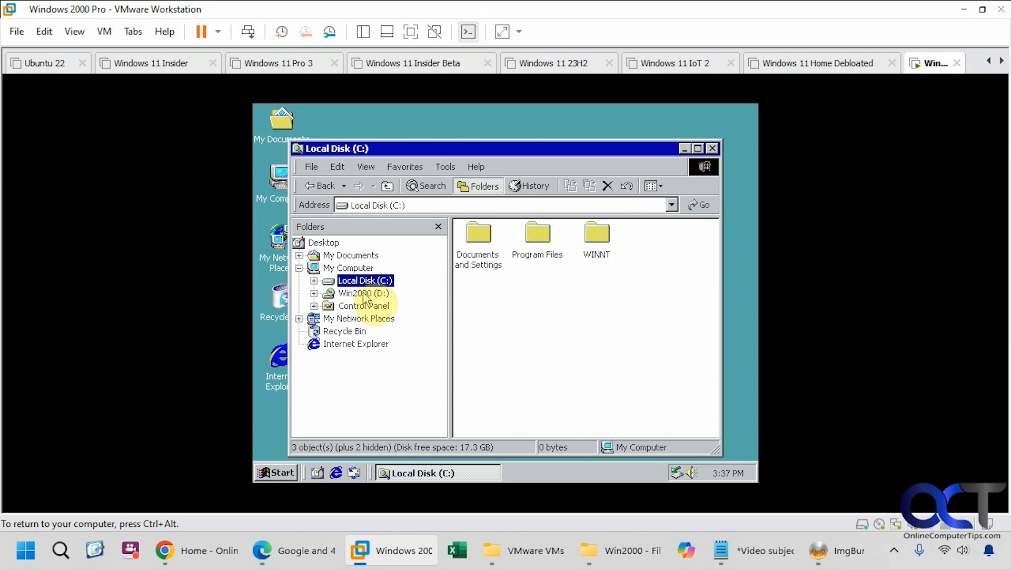
{"action": "left_click", "coordinate": [363, 294]}
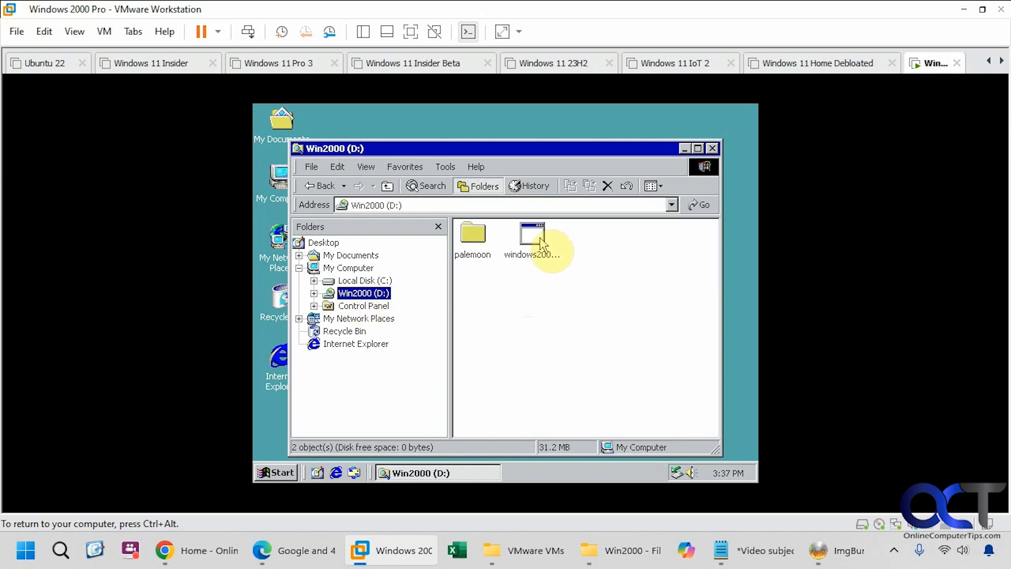
{"action": "left_click", "coordinate": [543, 242]}
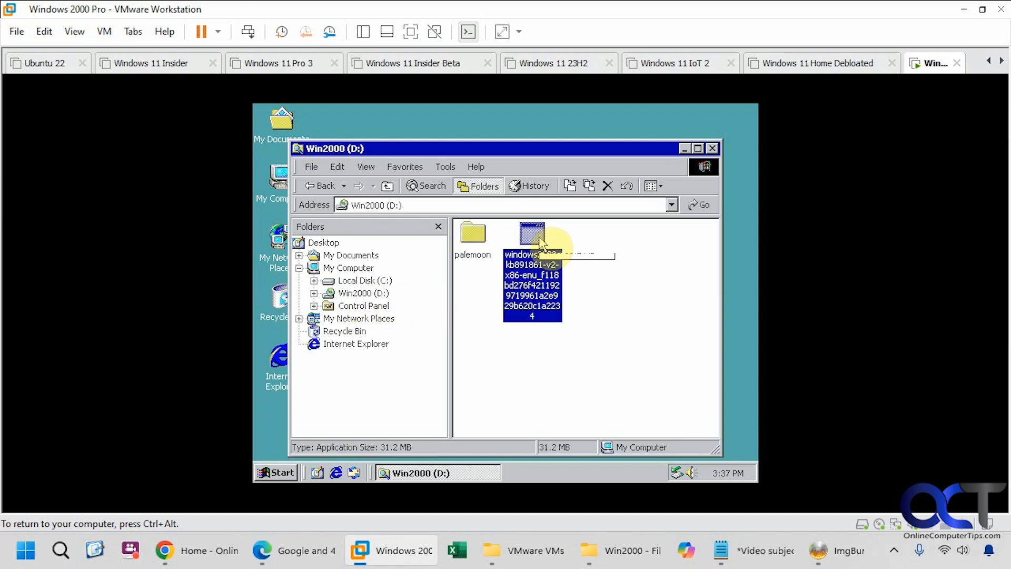
Turn off hiding extensions for known file types in the folder options and set all folders to match the current folder's view.
{"action": "left_click", "coordinate": [449, 168]}
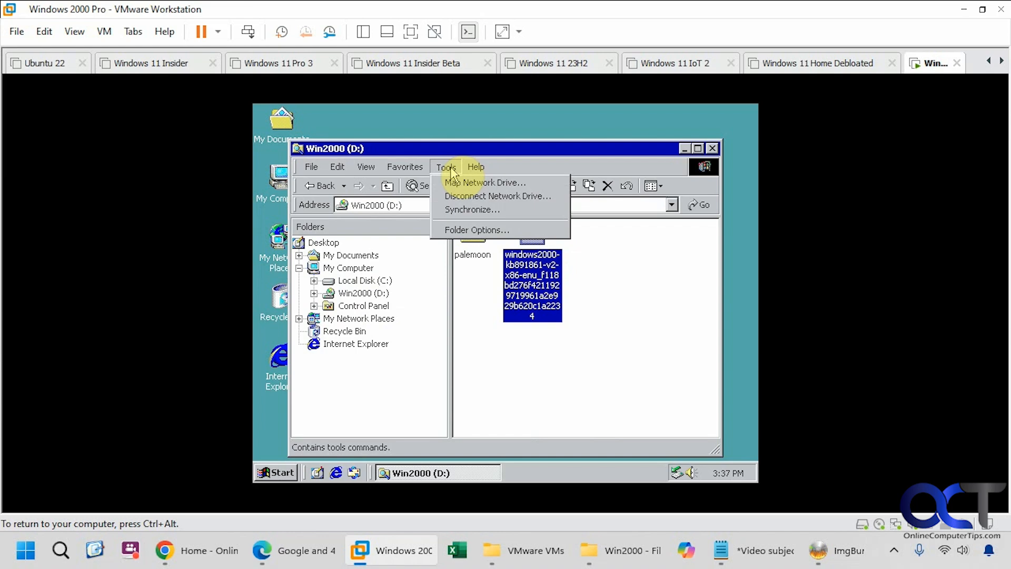
{"action": "left_click", "coordinate": [471, 228]}
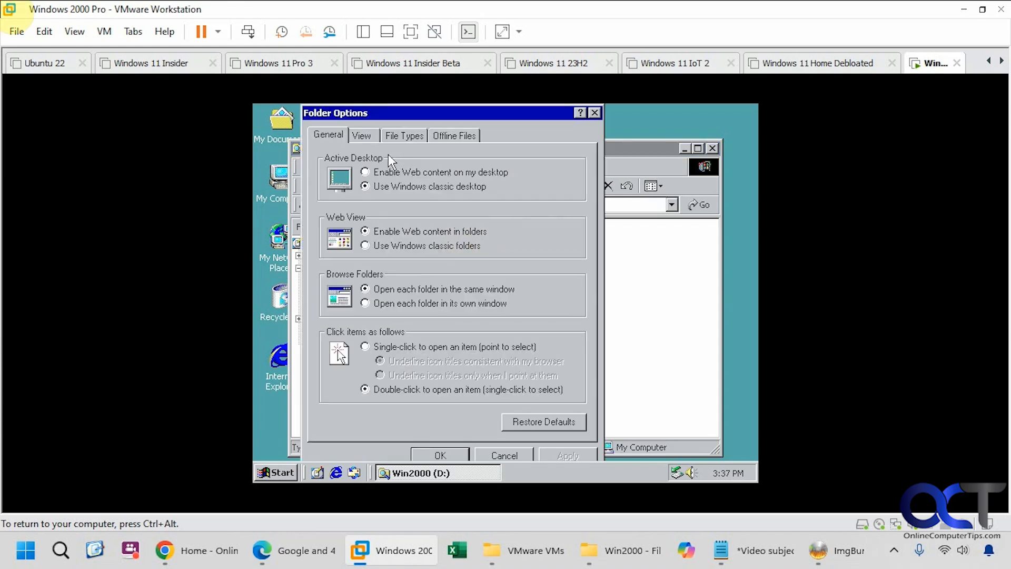
{"action": "left_click", "coordinate": [362, 136]}
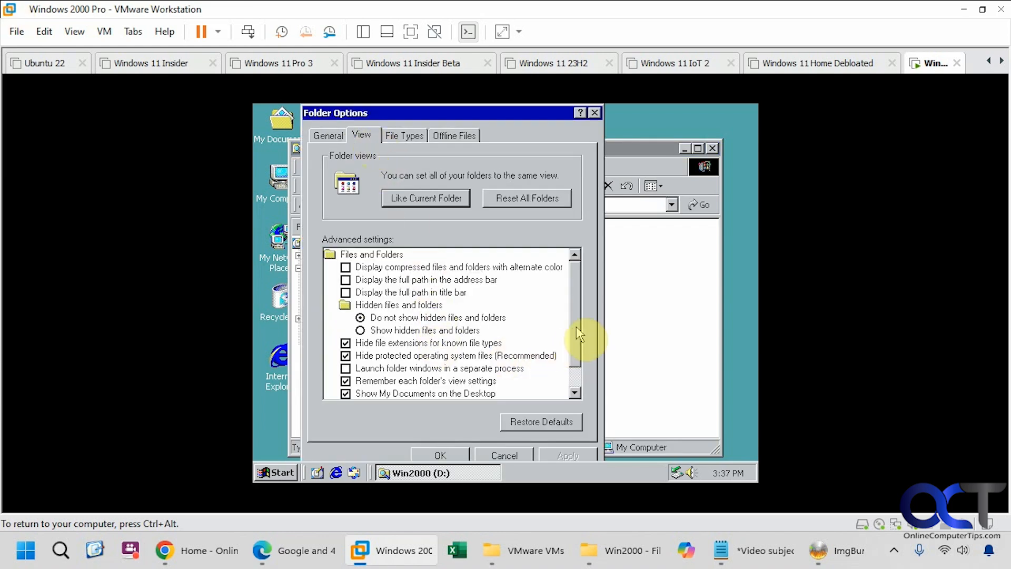
{"action": "left_click_drag", "start_coordinate": [576, 326], "coordinate": [578, 345]}
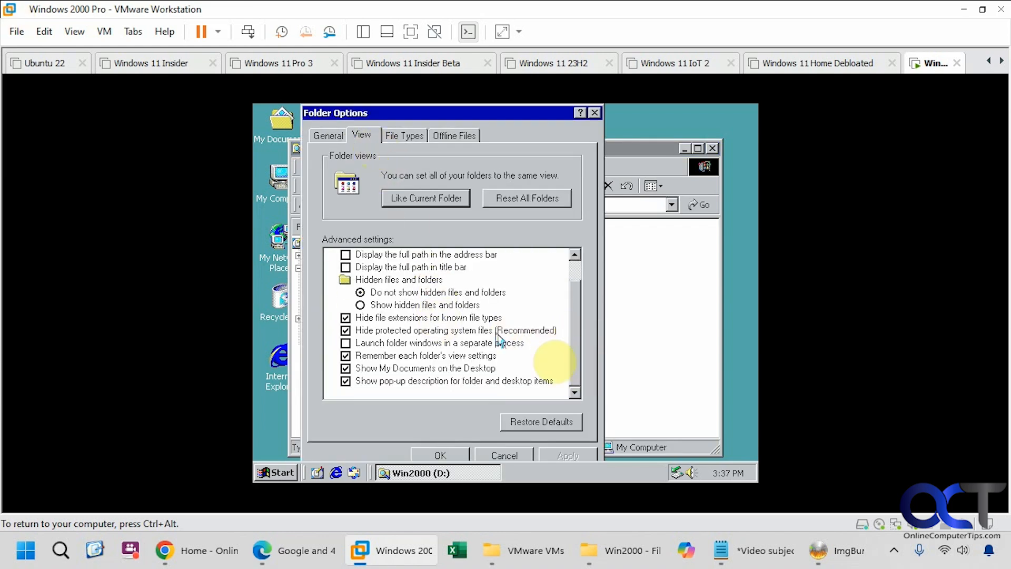
{"action": "left_click", "coordinate": [447, 318]}
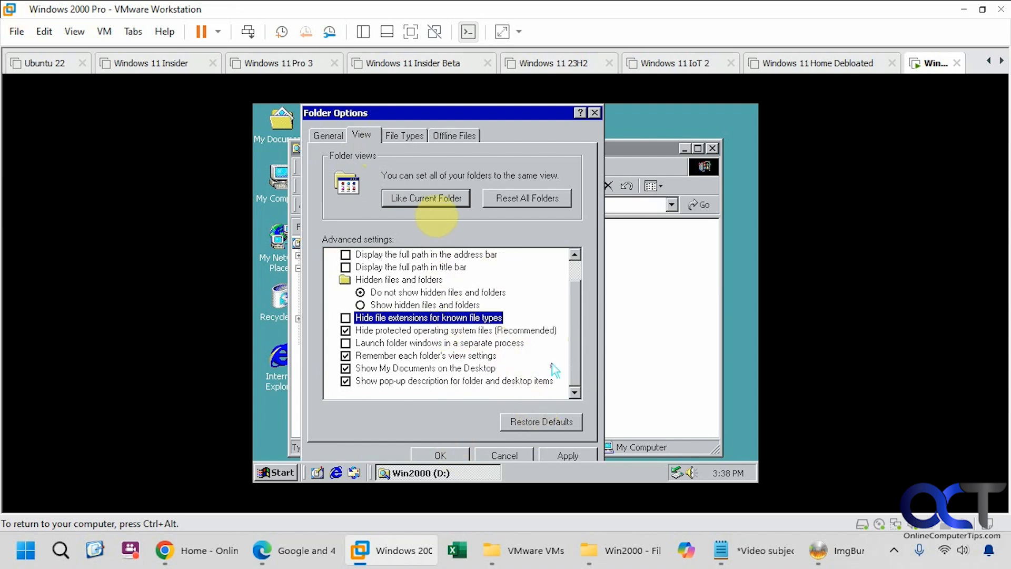
{"action": "left_click", "coordinate": [571, 455]}
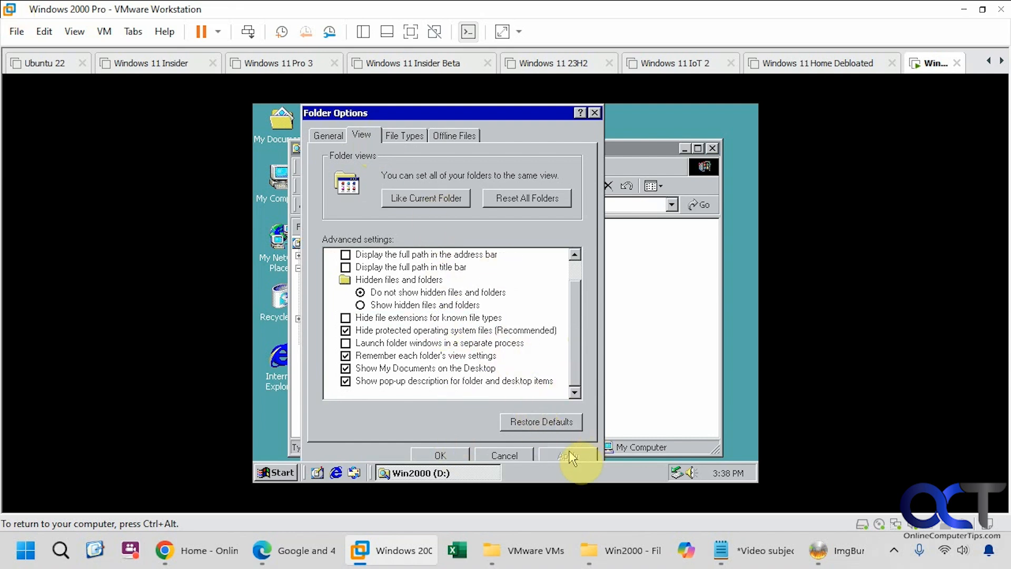
{"action": "left_click", "coordinate": [436, 199]}
{"action": "left_click", "coordinate": [474, 329]}
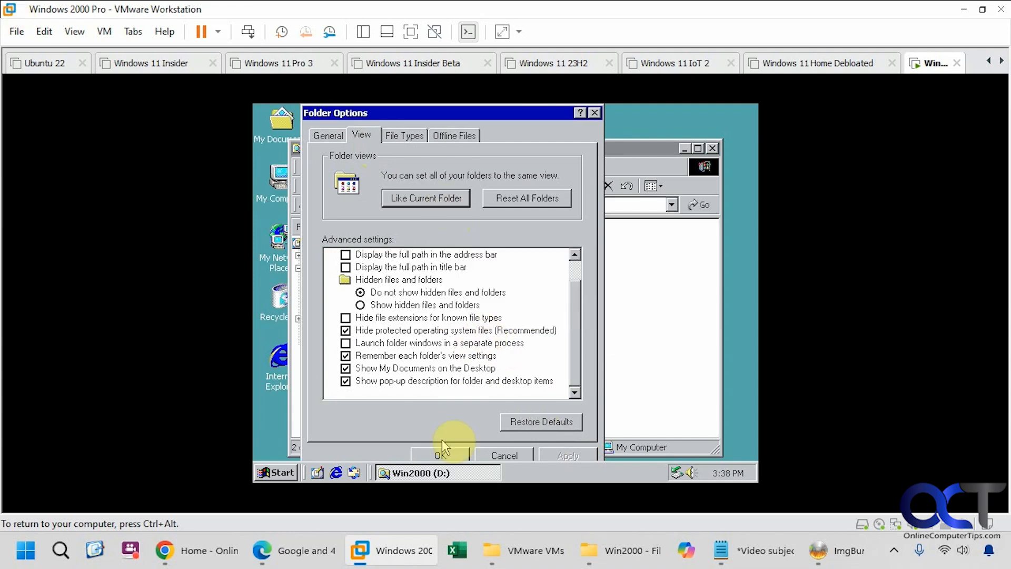
{"action": "left_click", "coordinate": [445, 455]}
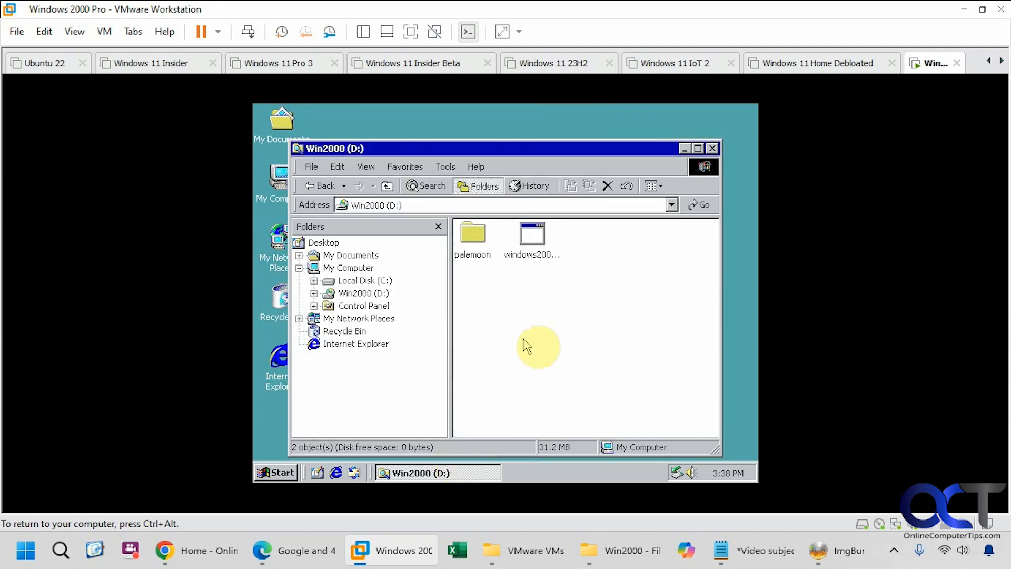
Run the windows2000-kb891861 update from the Win2000 (D:) disc, accept the license agreement, and finish the installation with a restart.
{"action": "left_click", "coordinate": [553, 258]}
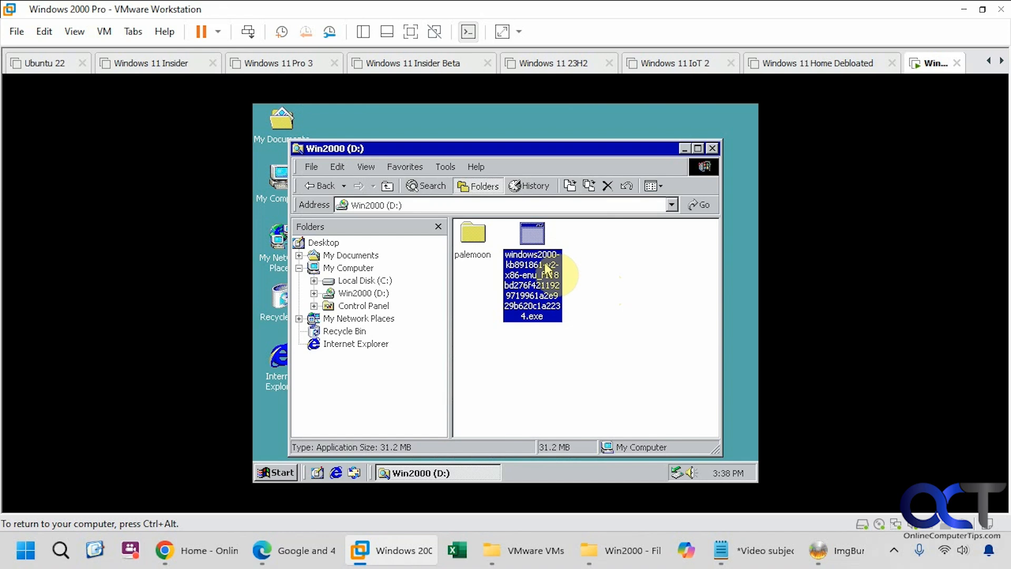
{"action": "double_click", "coordinate": [546, 266]}
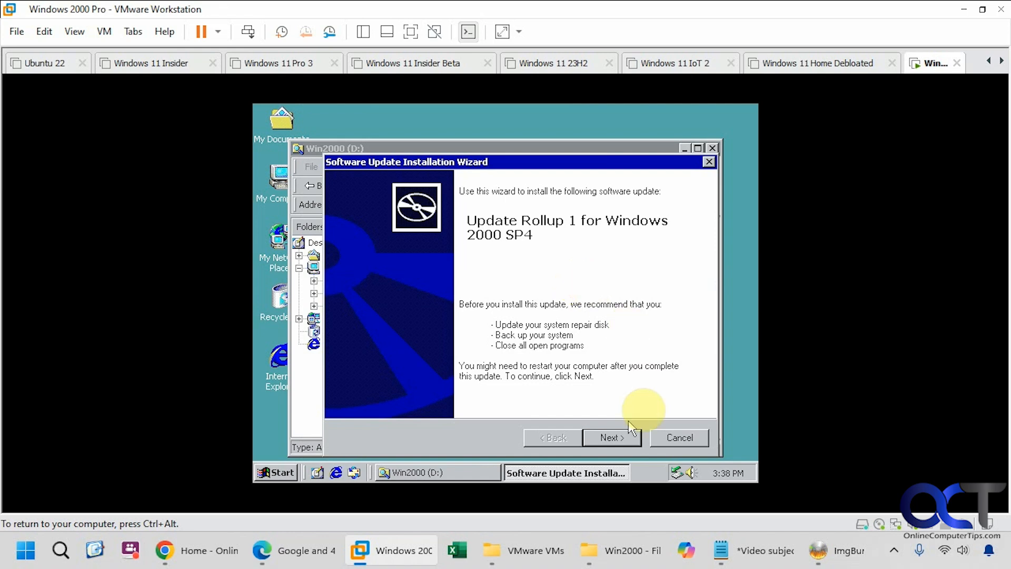
{"action": "left_click", "coordinate": [614, 437]}
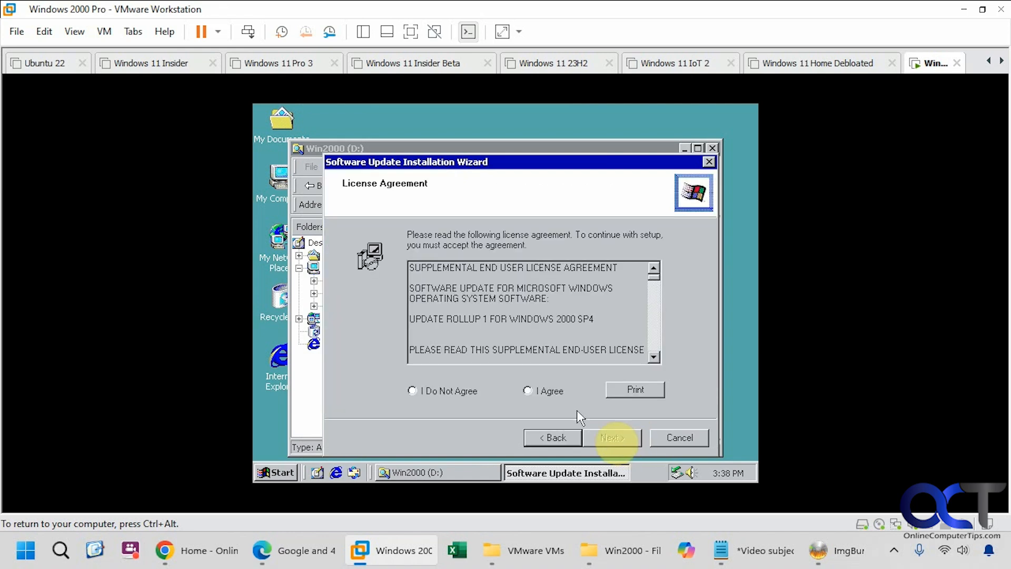
{"action": "left_click", "coordinate": [556, 392]}
{"action": "left_click", "coordinate": [610, 439]}
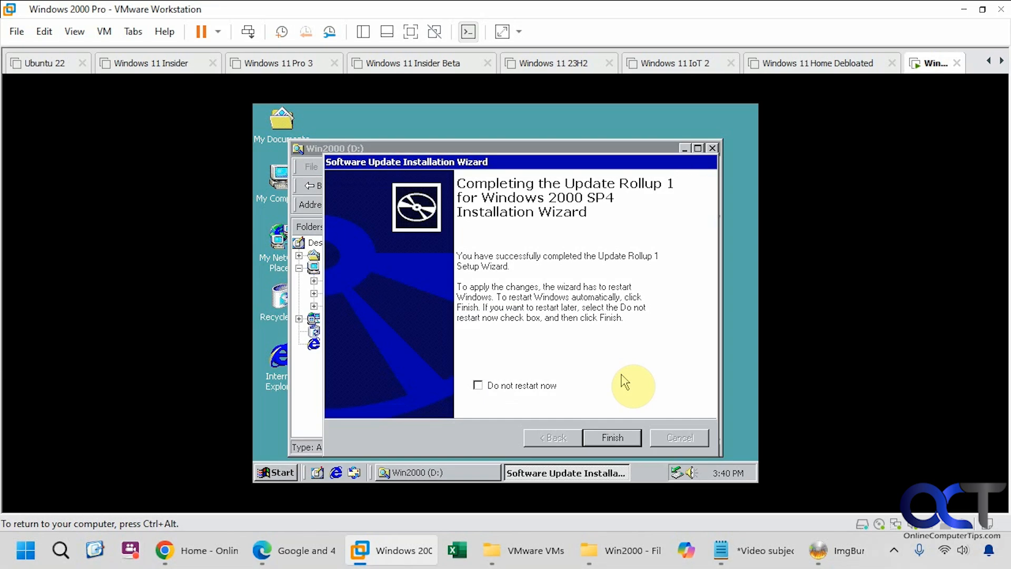
{"action": "left_click", "coordinate": [620, 437]}
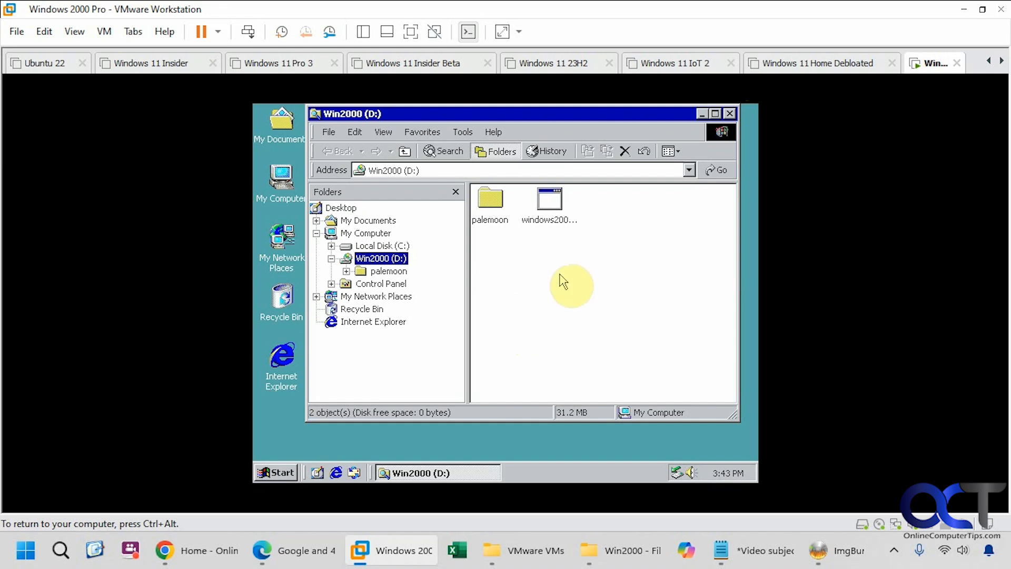
Close the Win2000 (D:) window and start the VMware Tools installation for the Windows 2000 virtual machine.
{"action": "left_click", "coordinate": [730, 114]}
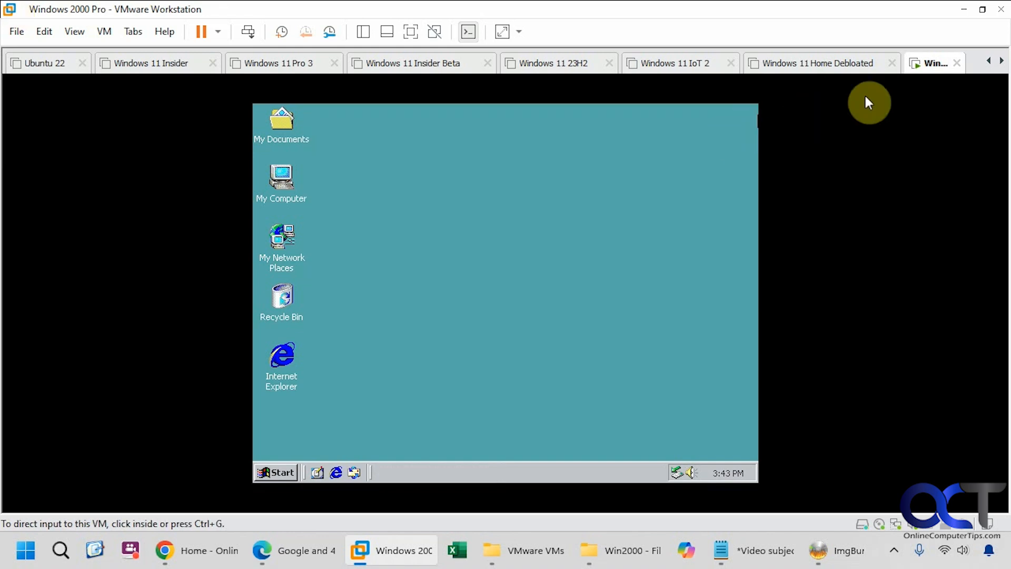
{"action": "right_click", "coordinate": [921, 70]}
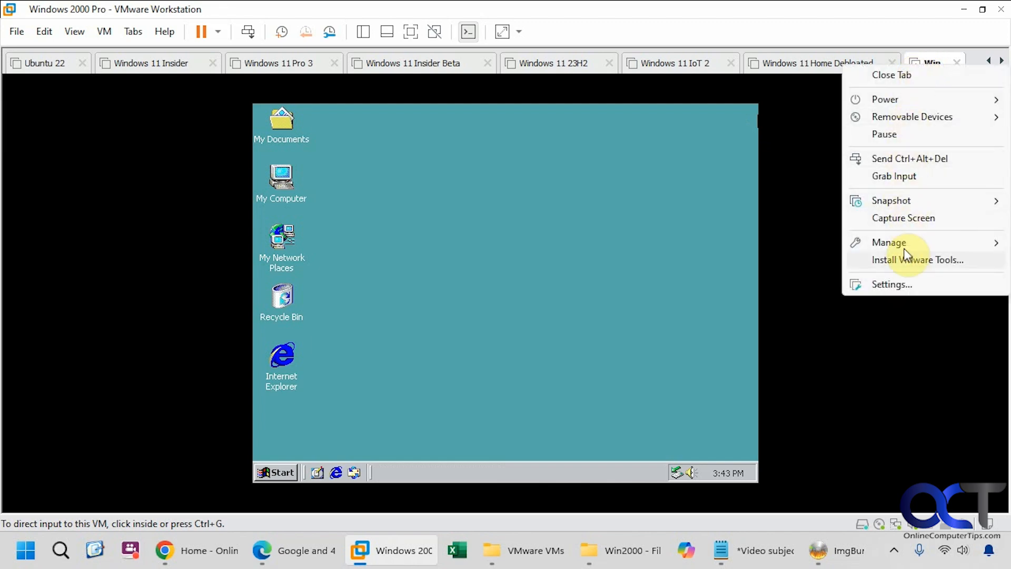
{"action": "left_click", "coordinate": [915, 258]}
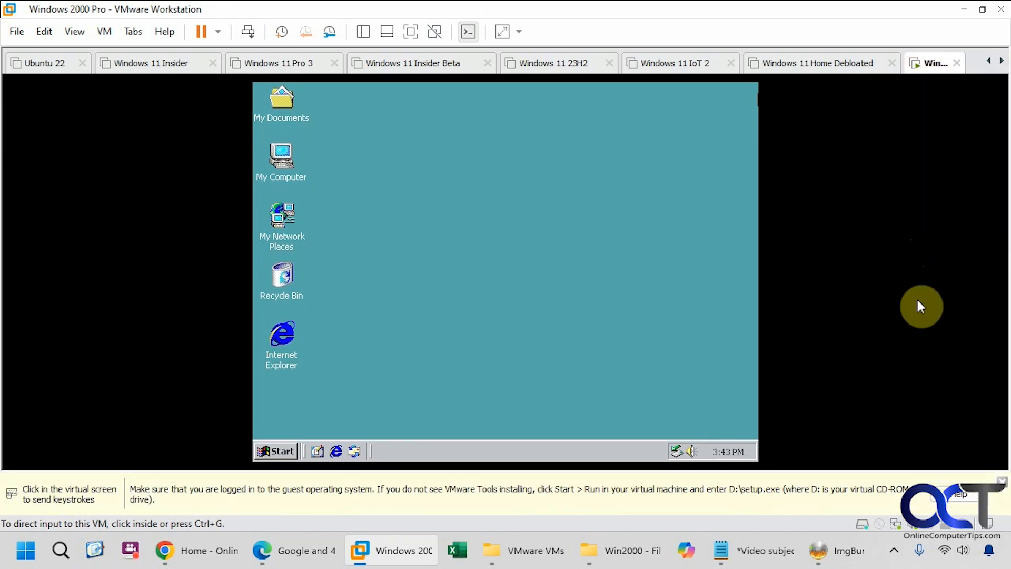
{"action": "left_click", "coordinate": [1002, 481]}
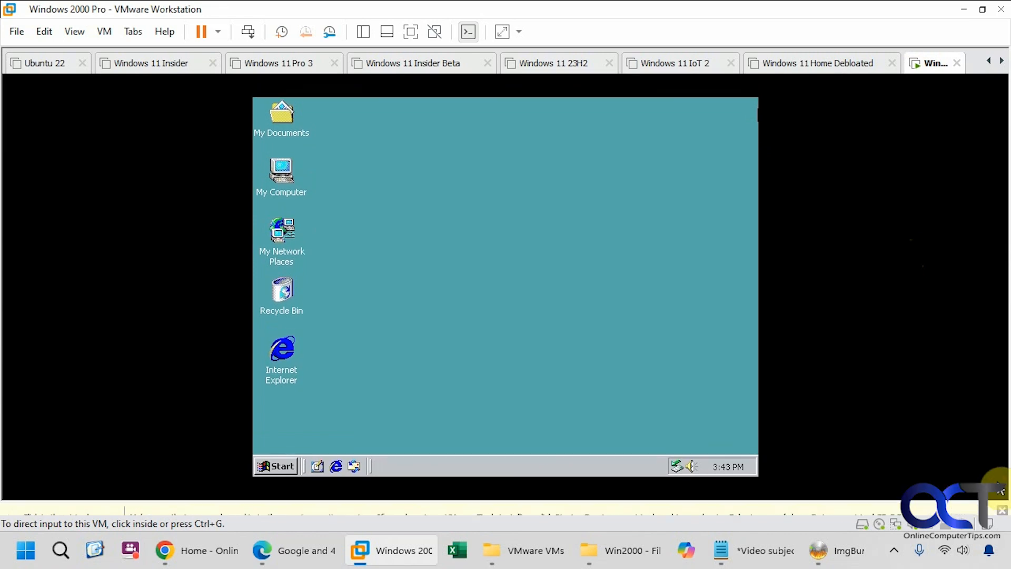
{"action": "left_click", "coordinate": [508, 268]}
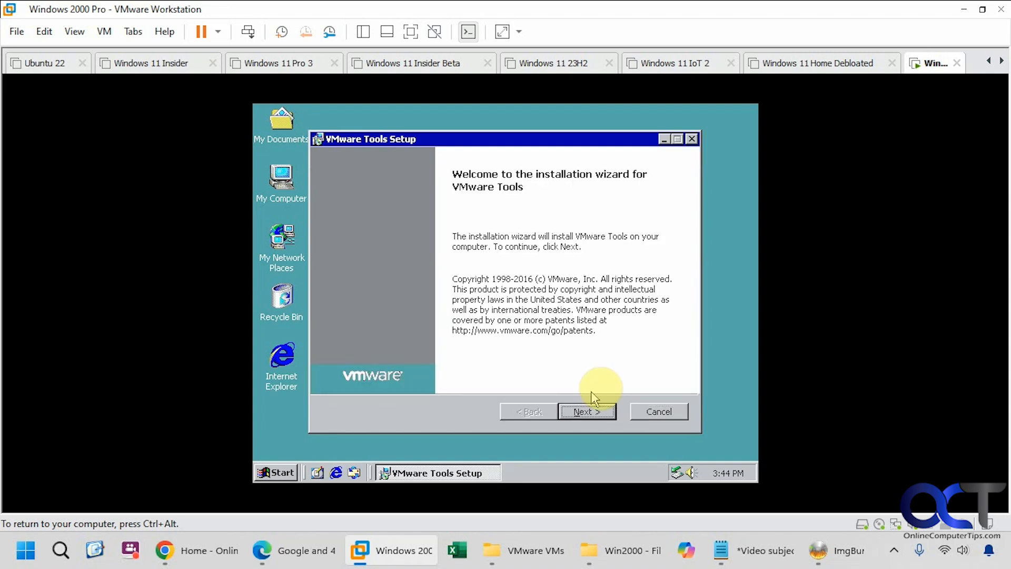
Install VMware Tools with the Typical setup type, finish the wizard and decline the immediate restart.
{"action": "left_click", "coordinate": [593, 412]}
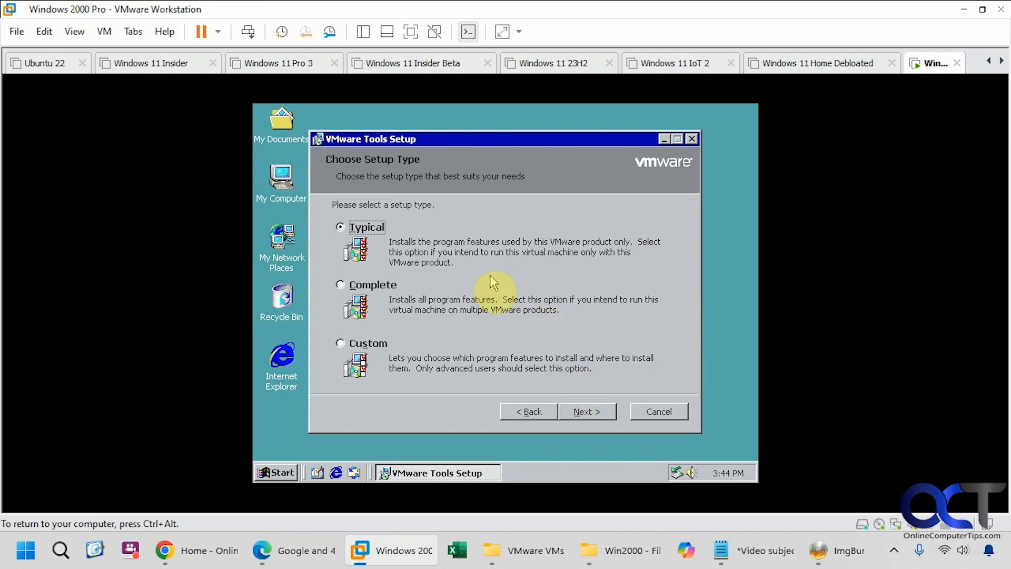
{"action": "left_click", "coordinate": [581, 413]}
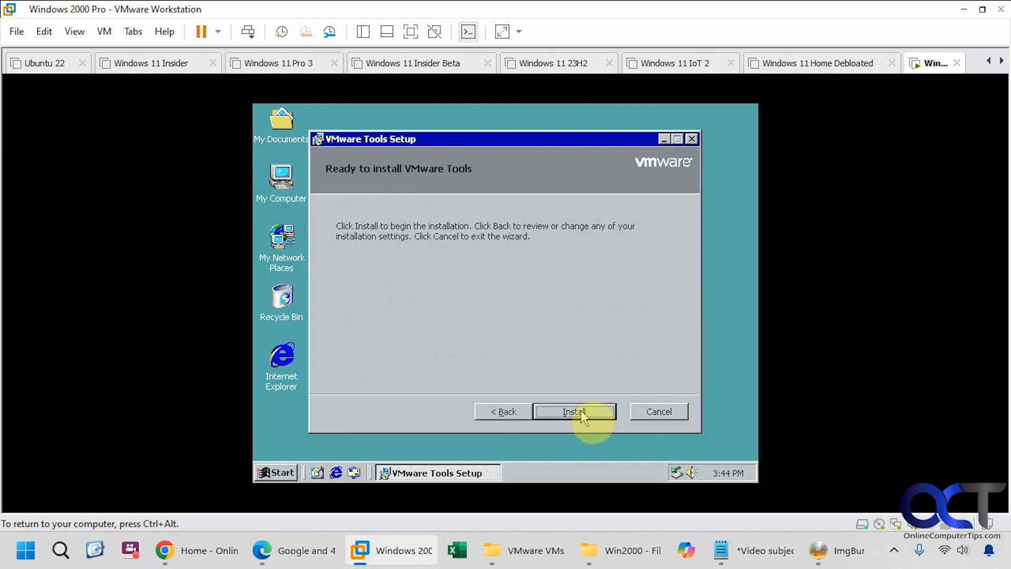
{"action": "left_click", "coordinate": [581, 410]}
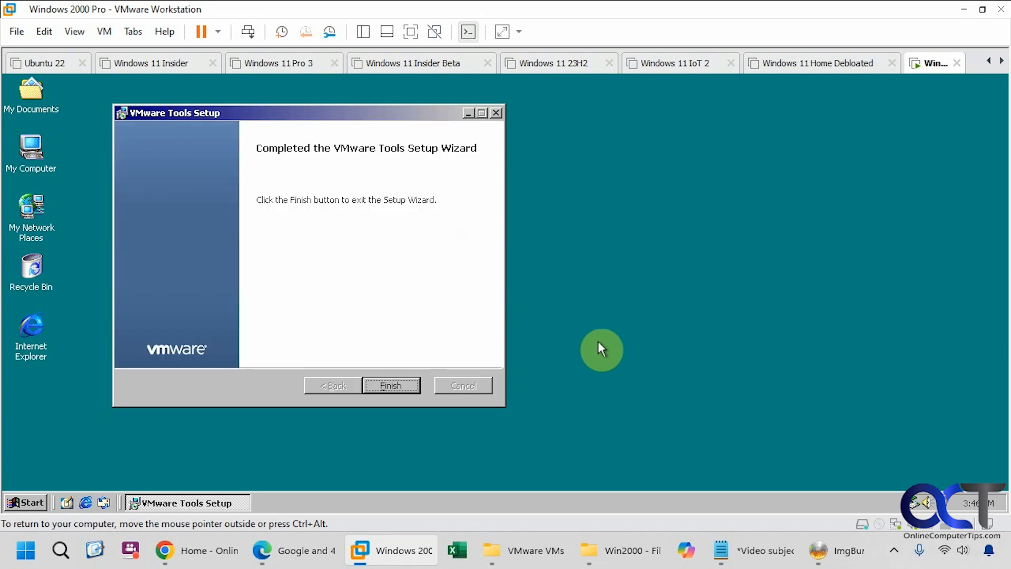
{"action": "left_click", "coordinate": [410, 390]}
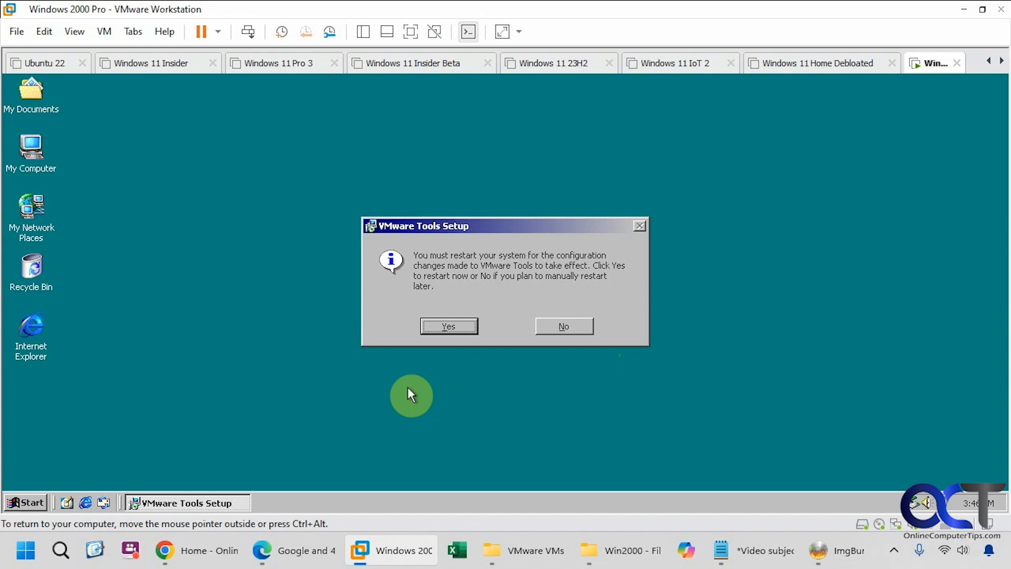
{"action": "left_click", "coordinate": [560, 326]}
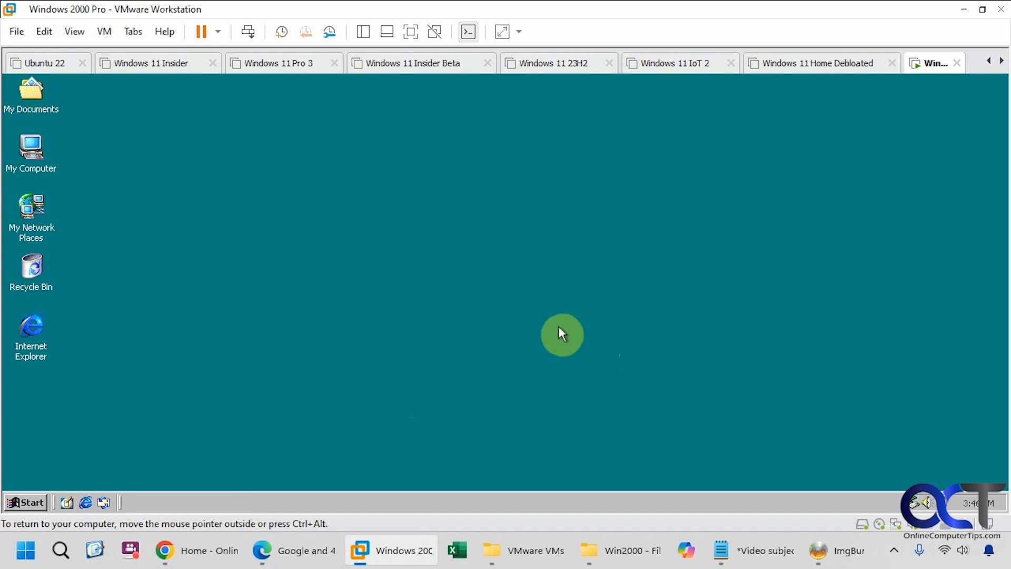
Copy the palemoon folder from the Win2000 (D:) disc to the root of Local Disk (C:).
{"action": "right_click", "coordinate": [24, 502]}
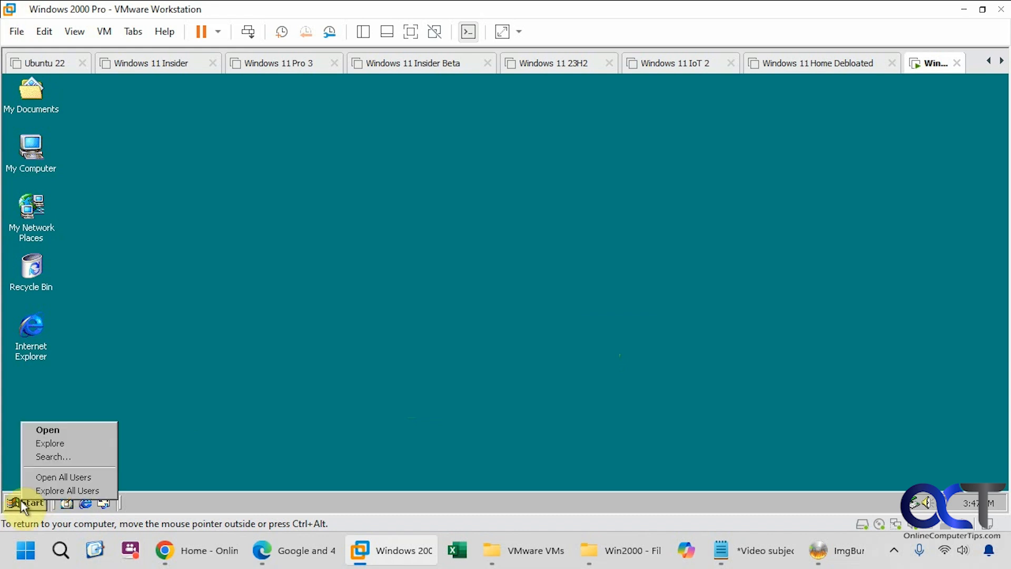
{"action": "left_click", "coordinate": [54, 445]}
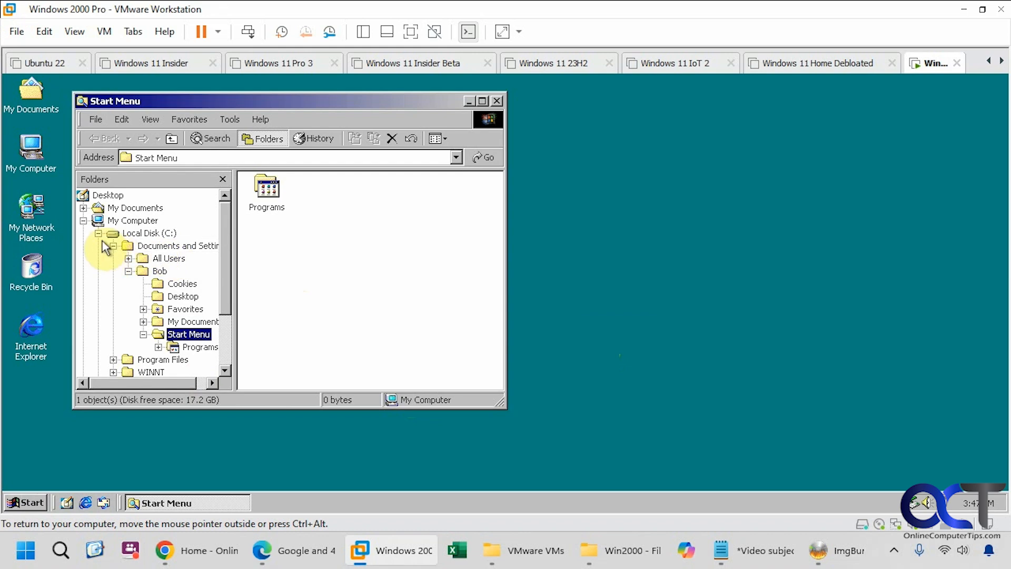
{"action": "left_click", "coordinate": [97, 235]}
{"action": "left_click", "coordinate": [148, 246]}
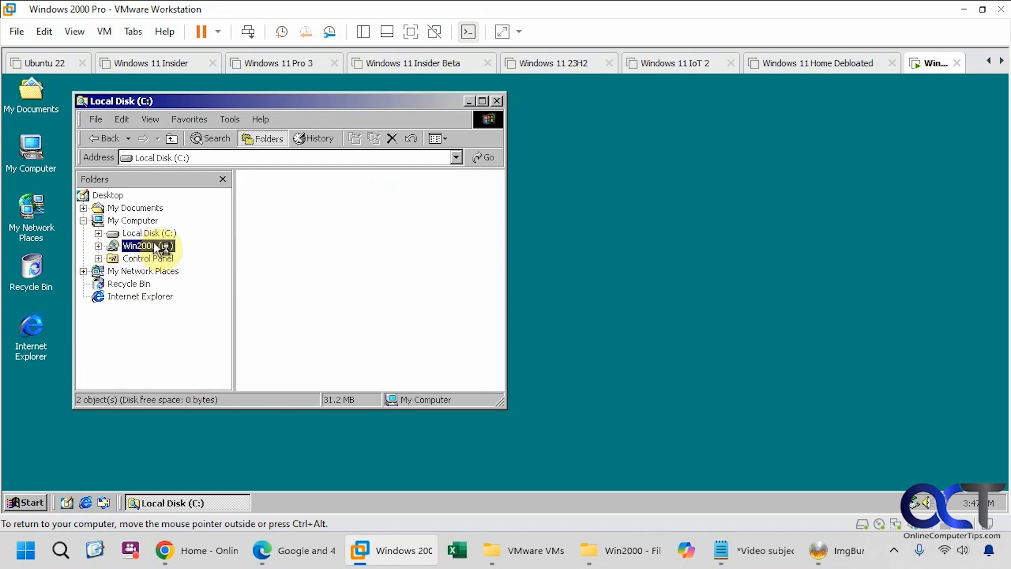
{"action": "left_click", "coordinate": [274, 203]}
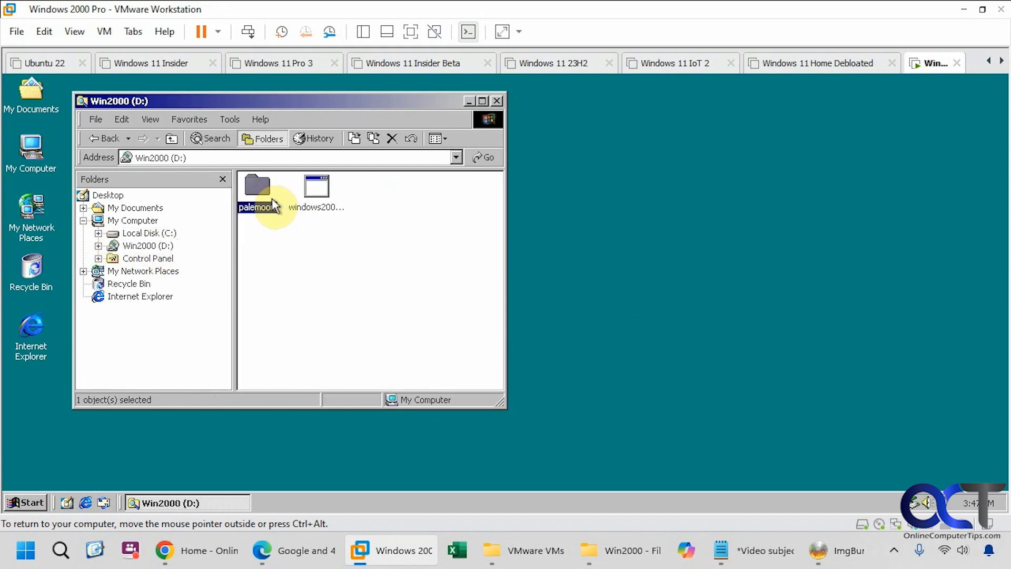
{"action": "left_click", "coordinate": [156, 235]}
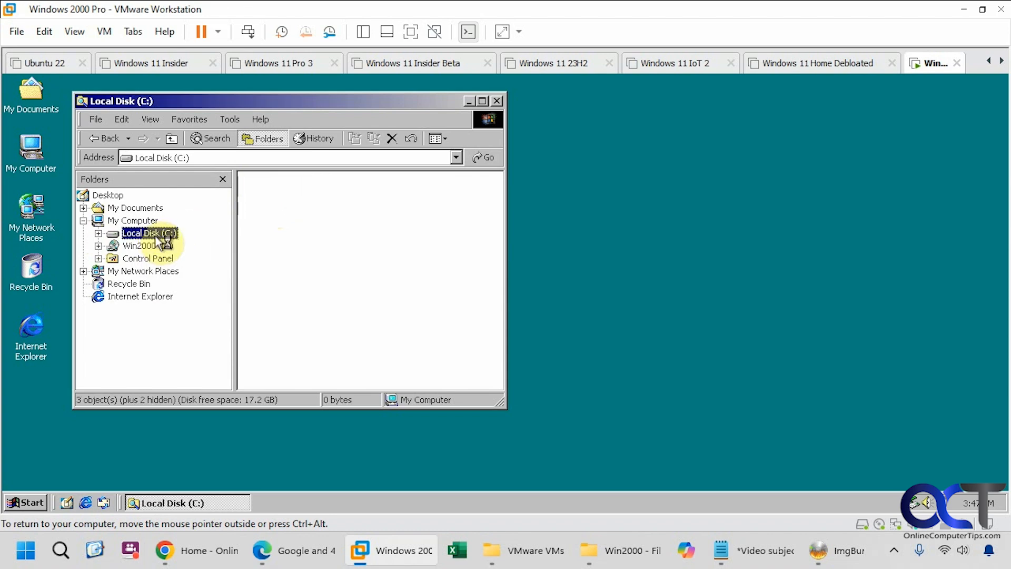
{"action": "left_click", "coordinate": [325, 293]}
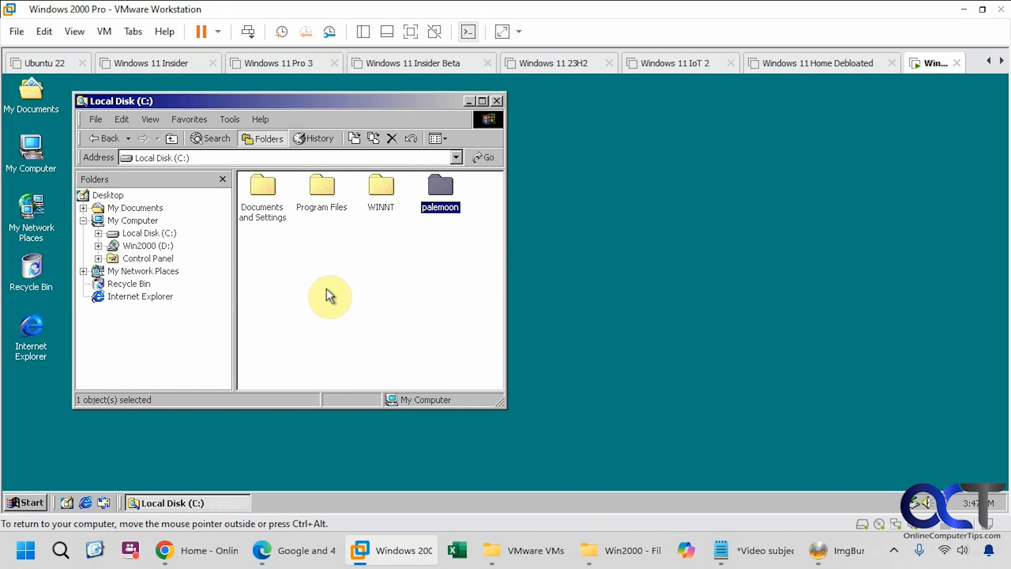
Create a desktop shortcut to palemoon.exe from the C:\palemoon folder and place it below the Internet Explorer icon.
{"action": "double_click", "coordinate": [426, 203]}
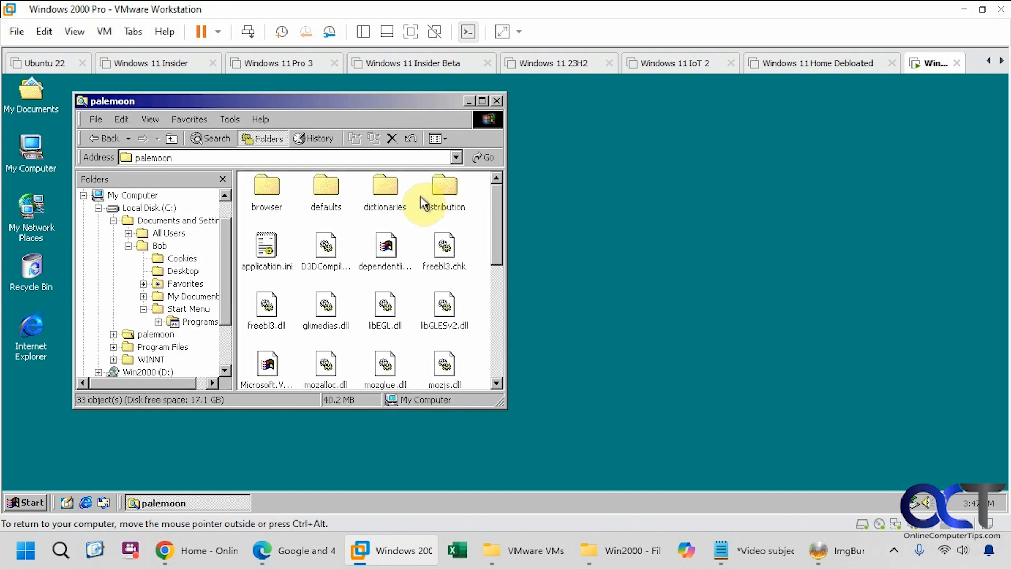
{"action": "left_click_drag", "start_coordinate": [493, 224], "coordinate": [472, 327]}
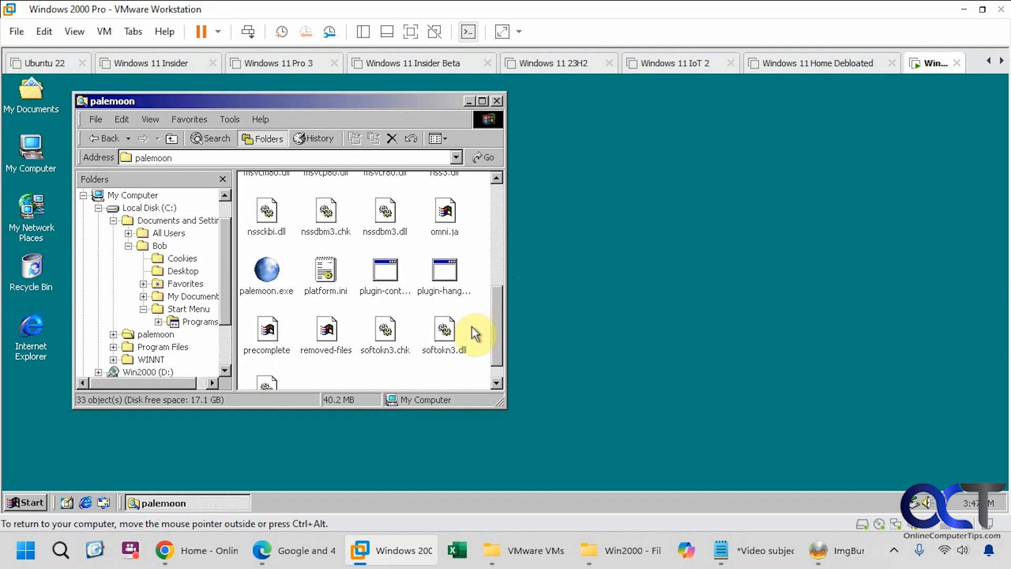
{"action": "left_click", "coordinate": [265, 285]}
{"action": "right_click", "coordinate": [43, 437]}
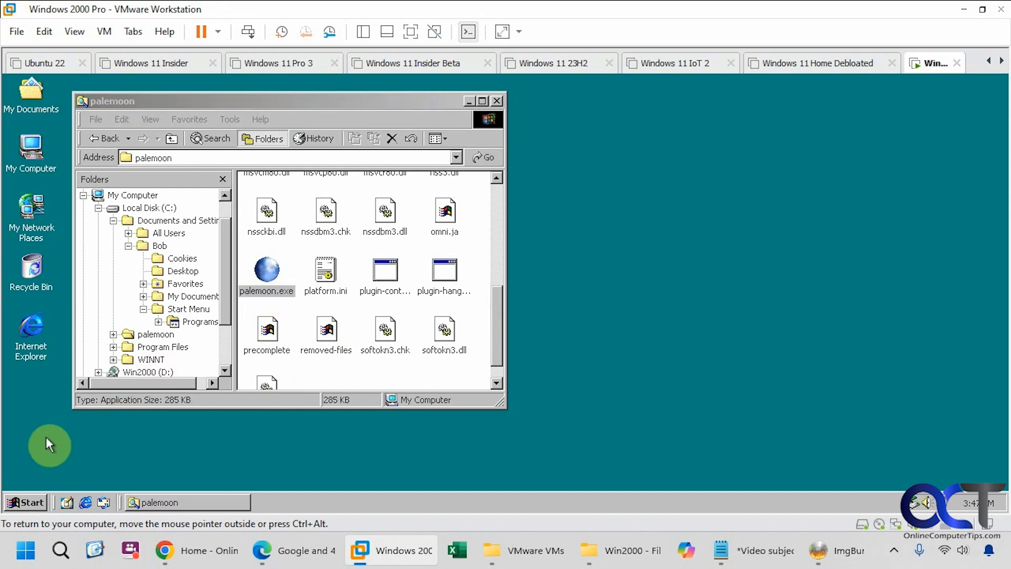
{"action": "left_click", "coordinate": [60, 373]}
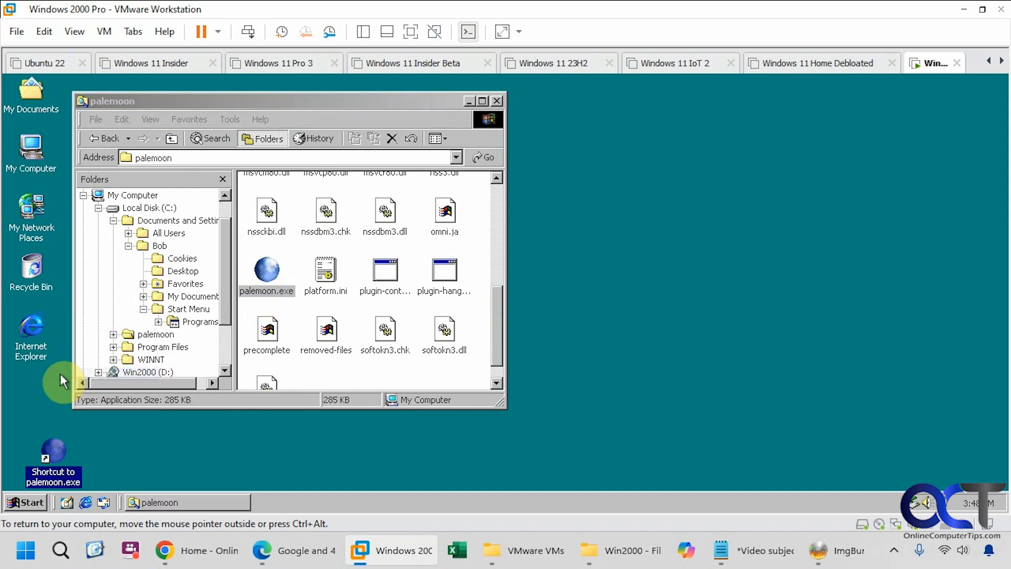
{"action": "left_click_drag", "start_coordinate": [48, 458], "coordinate": [44, 411]}
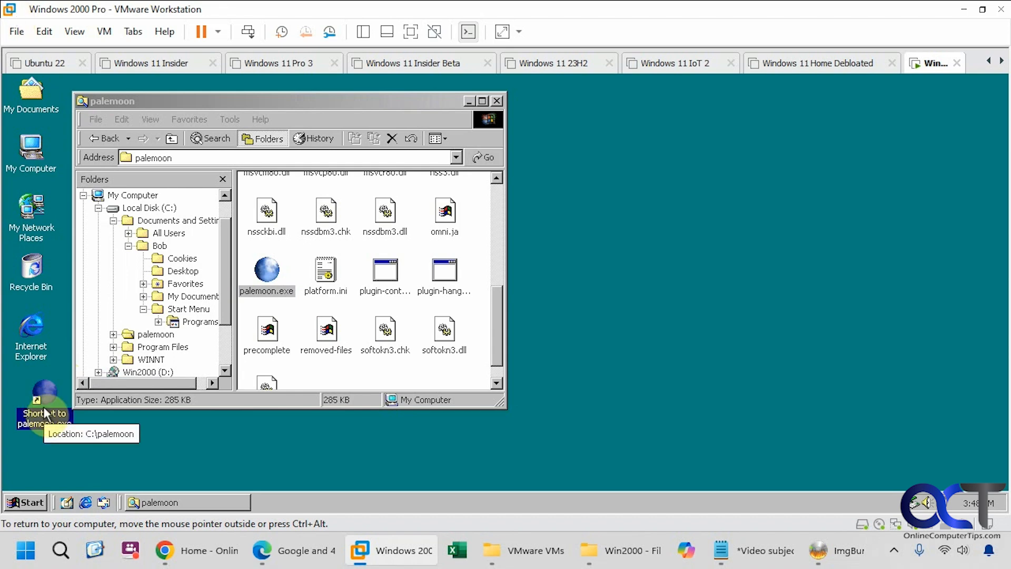
Launch Pale Moon from its desktop shortcut, import nothing, and make it the default browser.
{"action": "double_click", "coordinate": [44, 406]}
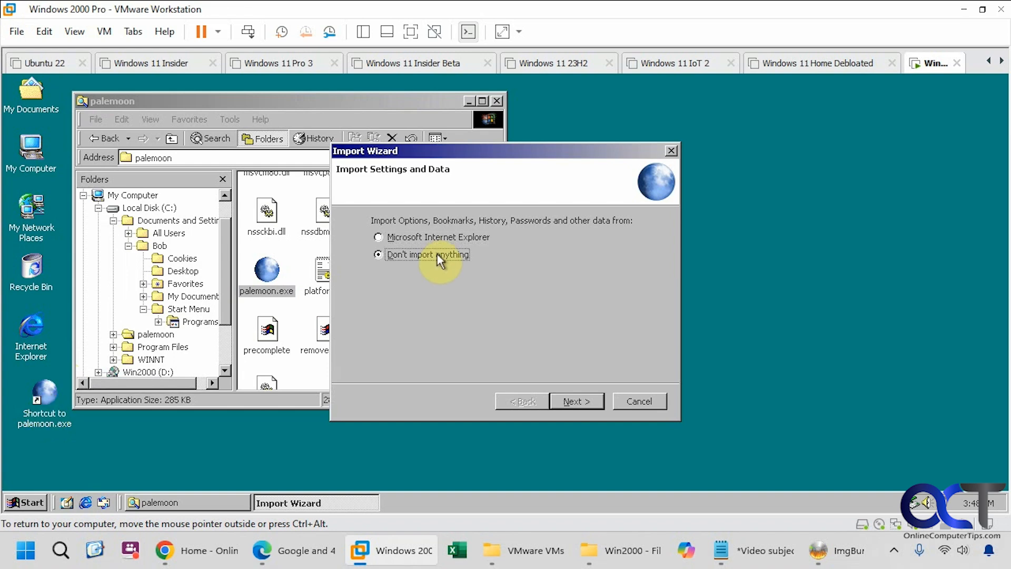
{"action": "left_click", "coordinate": [590, 404]}
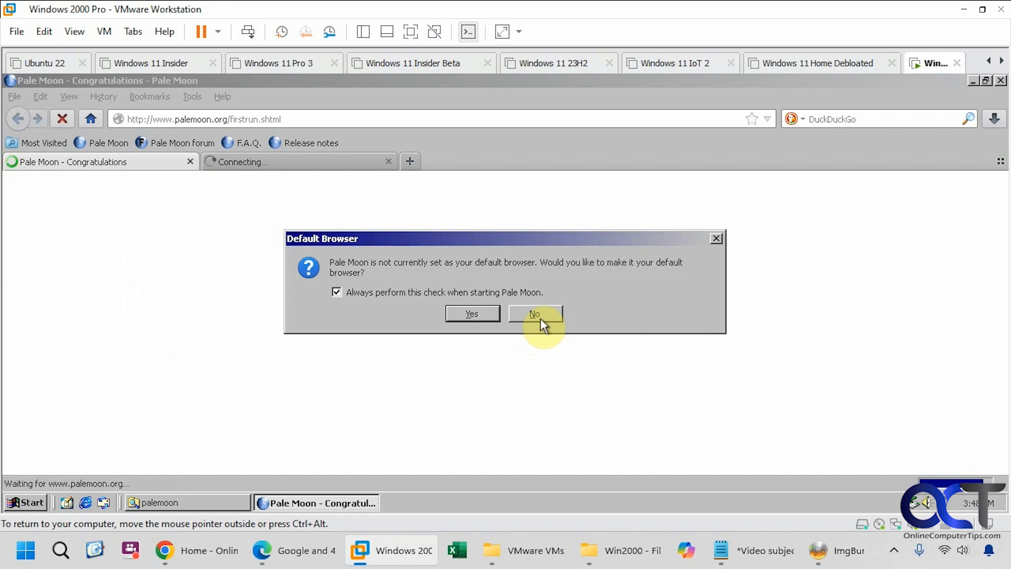
{"action": "left_click", "coordinate": [479, 312]}
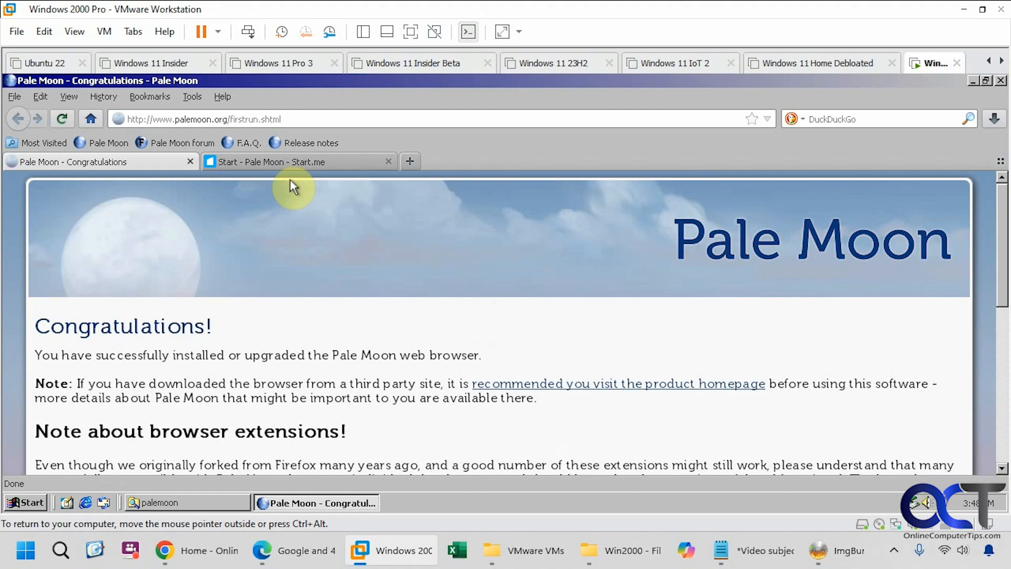
Switch the virtual machine to full screen and open google.com in Pale Moon.
{"action": "left_click", "coordinate": [410, 32]}
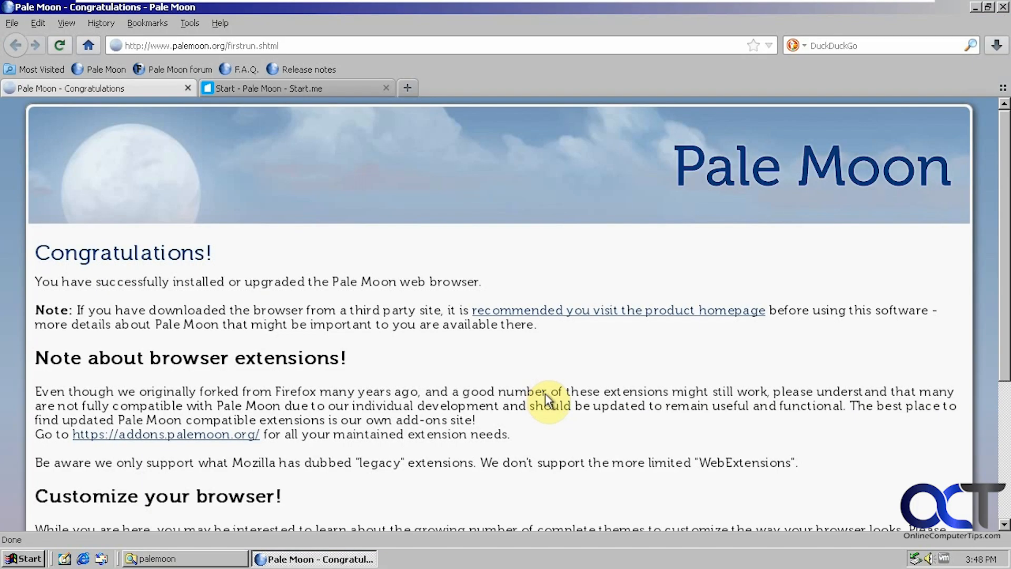
{"action": "left_click", "coordinate": [260, 46]}
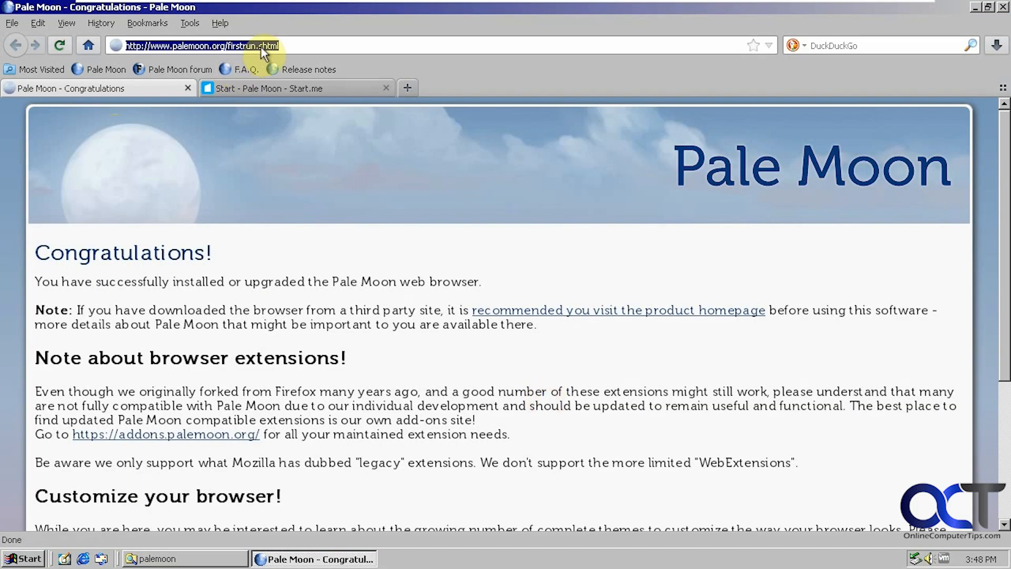
{"action": "type", "text": "google.com"}
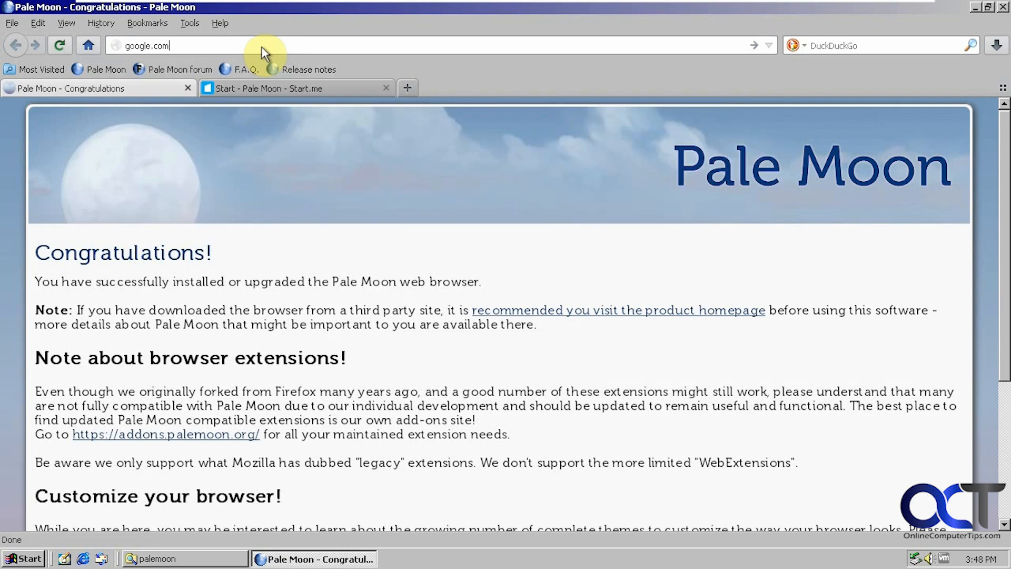
{"action": "key", "text": "Return"}
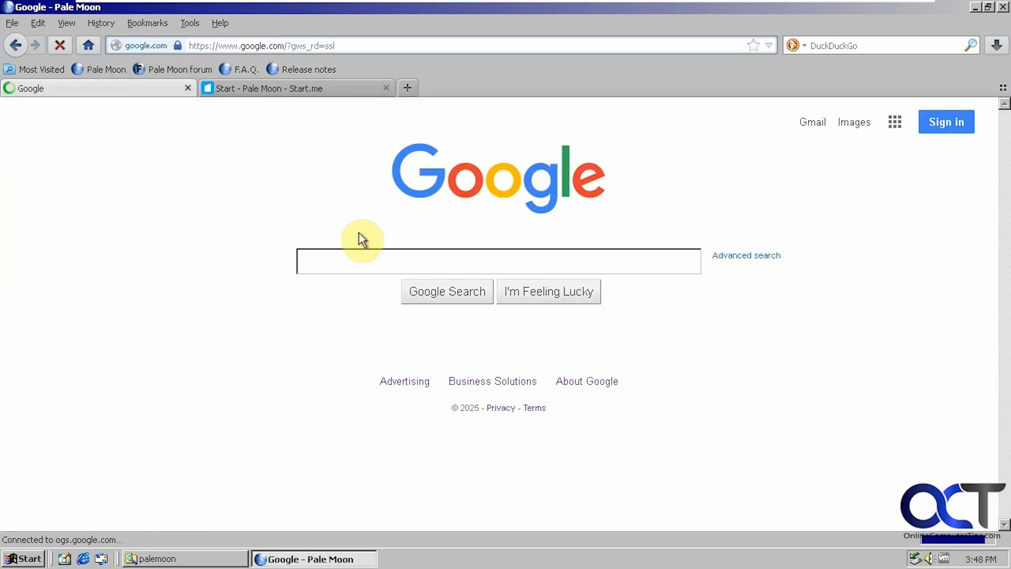
Search Google for dog.
{"action": "left_click", "coordinate": [360, 252]}
{"action": "type", "text": "dog"}
{"action": "key", "text": "Return"}
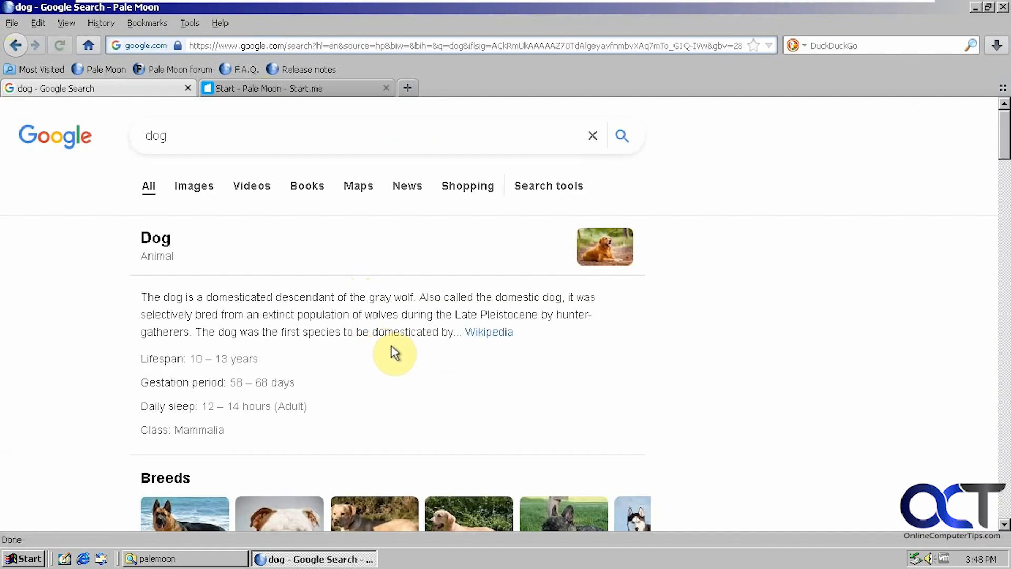
Open the Dog - Wikipedia search result and confirm a security exception for en.wikipedia.org to load the article.
{"action": "scroll", "coordinate": [395, 348], "scroll_direction": "down", "scroll_amount": 5}
{"action": "scroll", "coordinate": [401, 350], "scroll_direction": "down", "scroll_amount": 10}
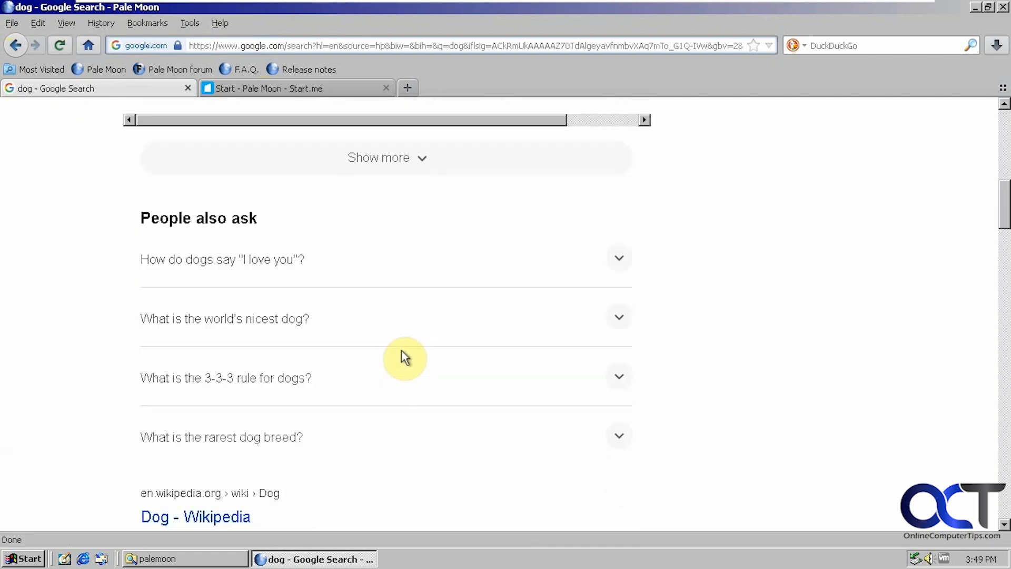
{"action": "left_click", "coordinate": [213, 331]}
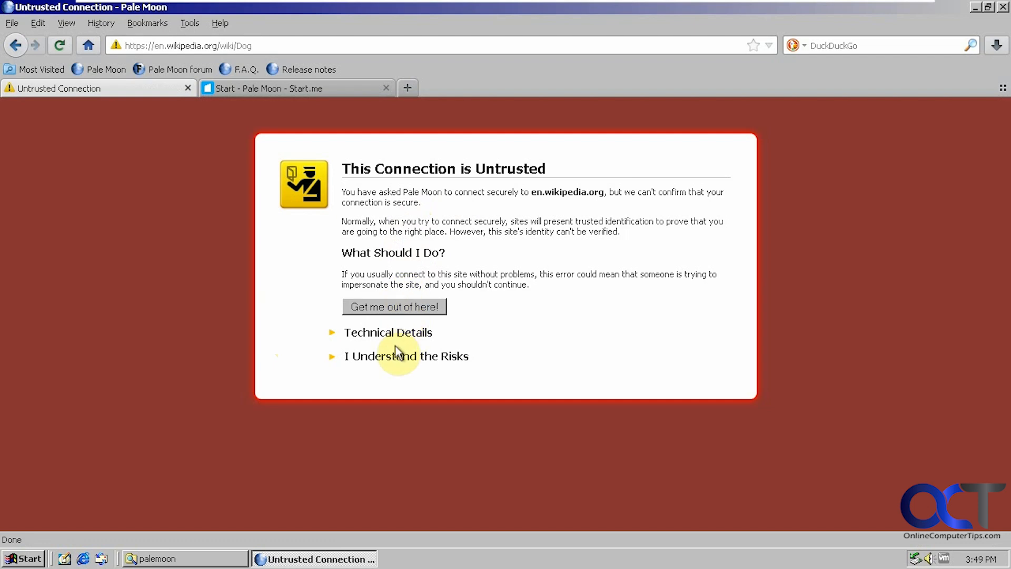
{"action": "left_click", "coordinate": [390, 358]}
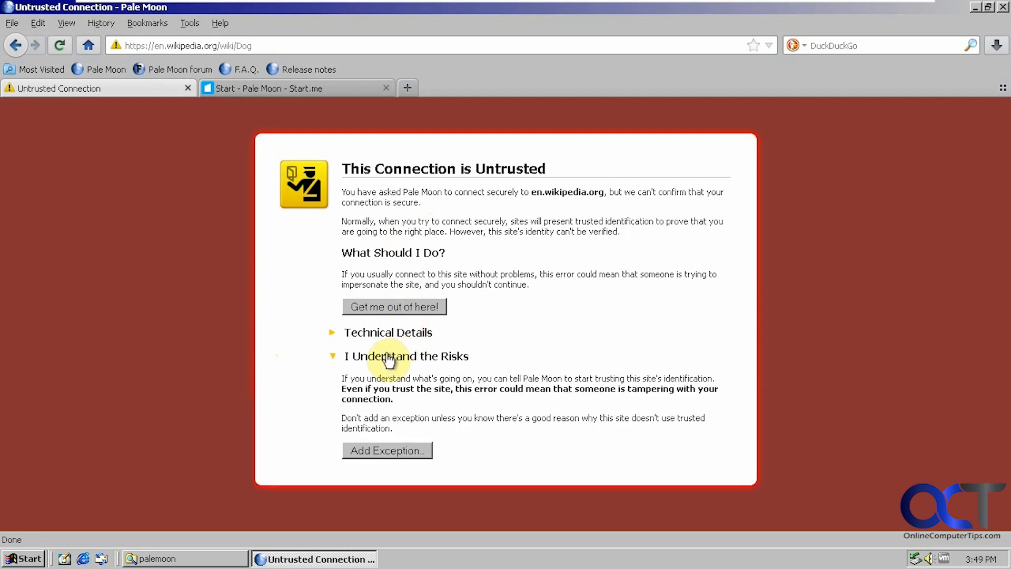
{"action": "left_click", "coordinate": [401, 453]}
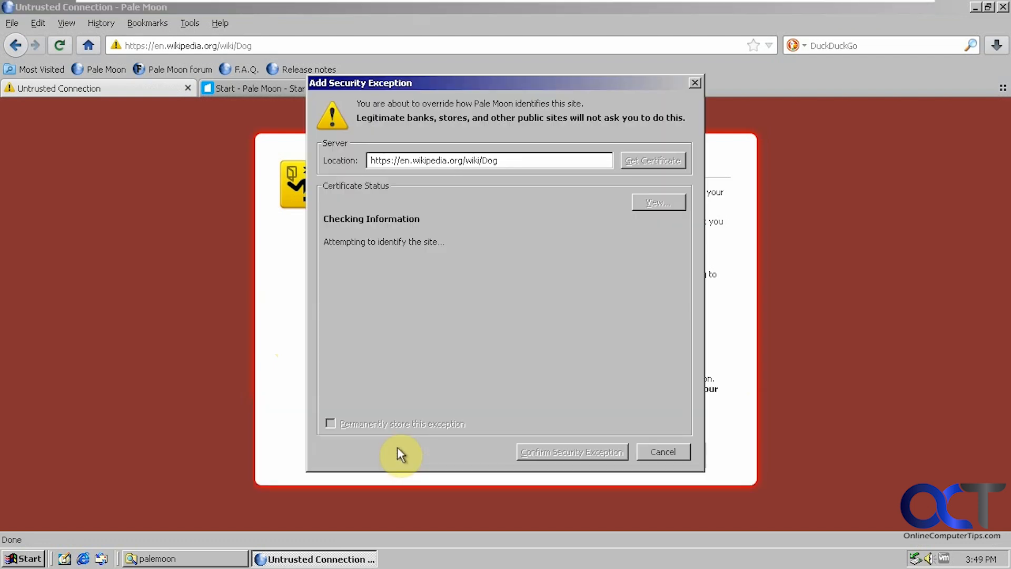
{"action": "left_click", "coordinate": [531, 449]}
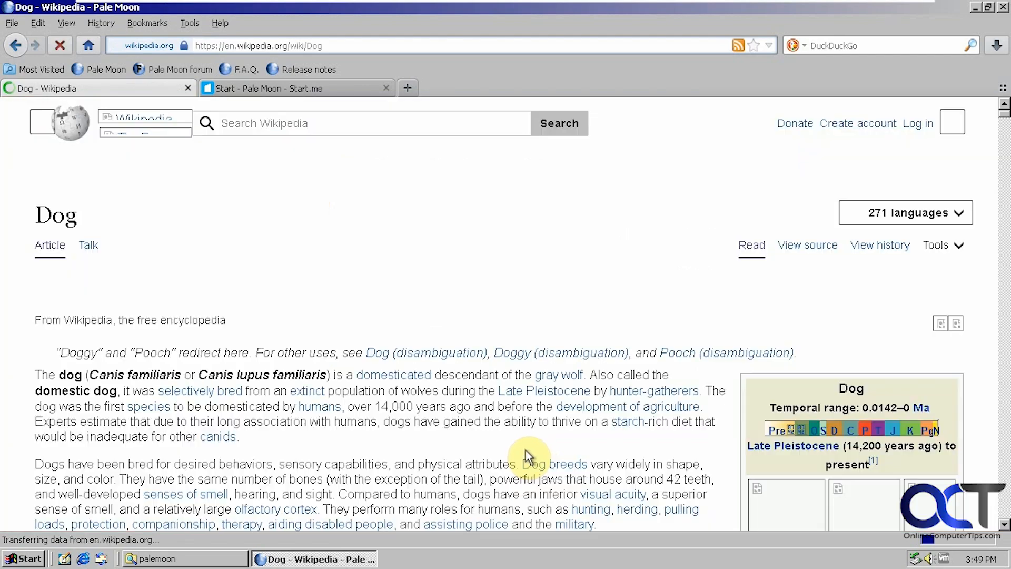
{"action": "scroll", "coordinate": [524, 452], "scroll_direction": "down", "scroll_amount": 5}
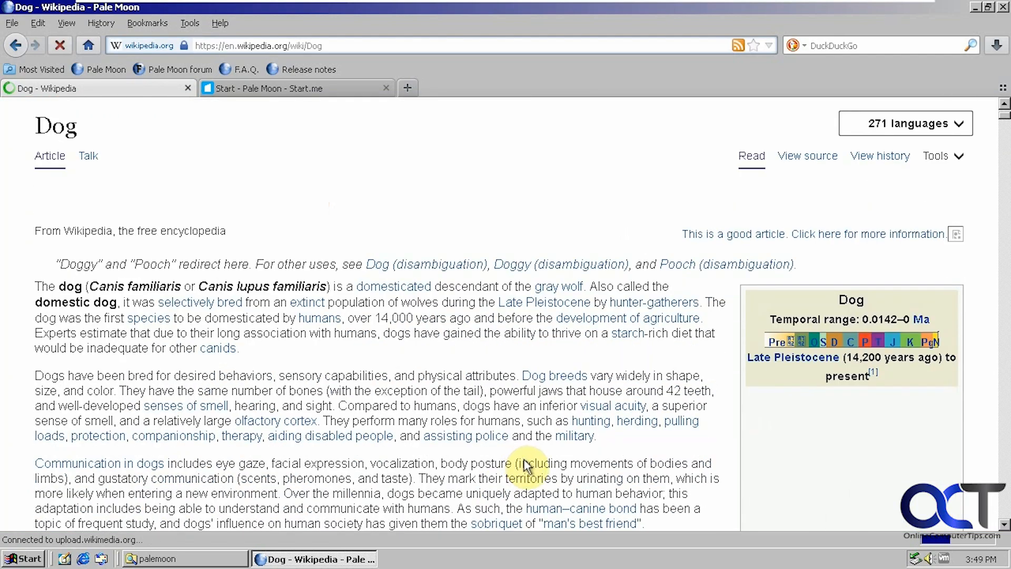
{"action": "scroll", "coordinate": [522, 455], "scroll_direction": "up", "scroll_amount": 5}
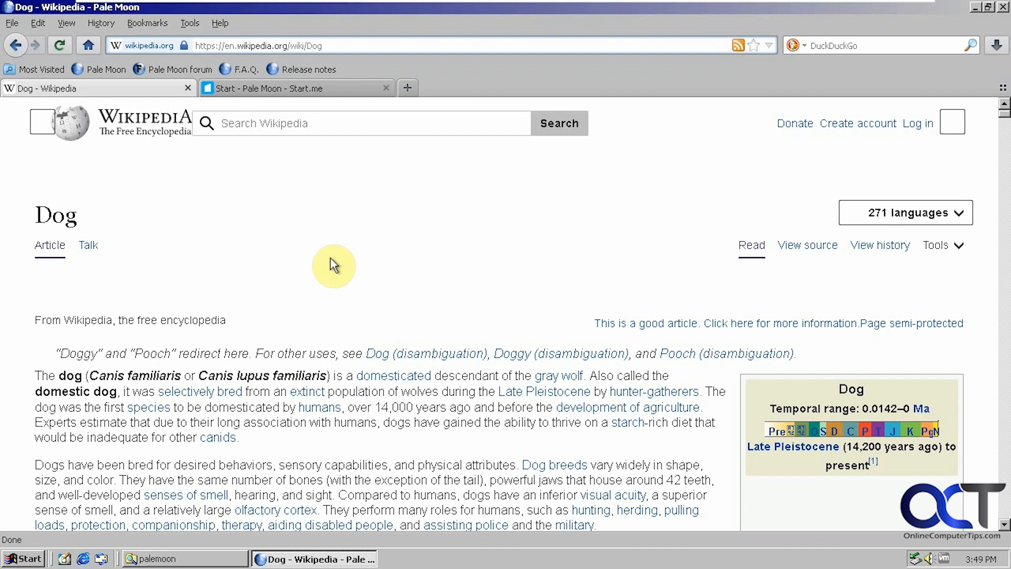
Minimize the Pale Moon browser and close the palemoon folder window.
{"action": "left_click", "coordinate": [975, 8]}
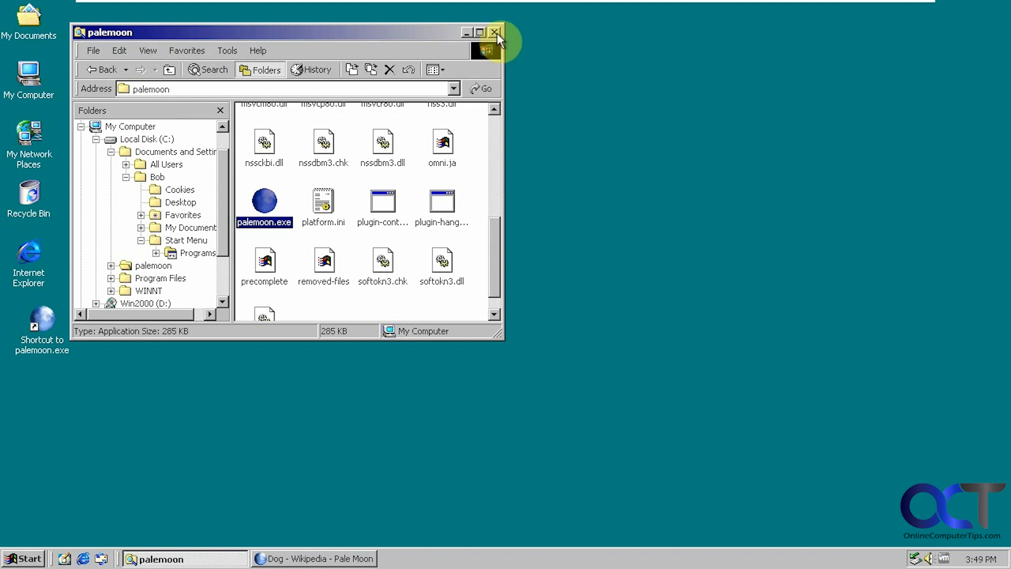
{"action": "left_click", "coordinate": [496, 32]}
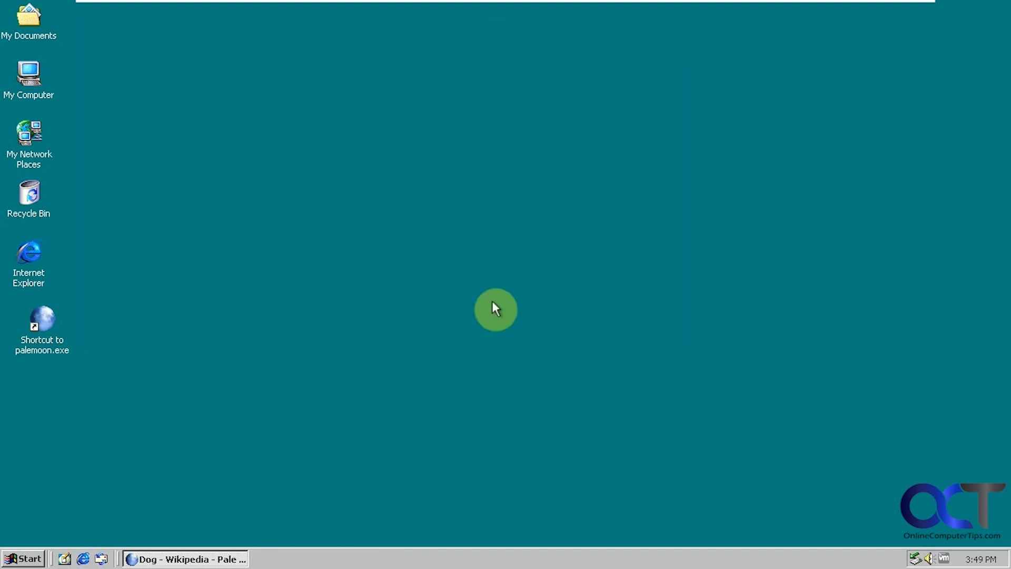